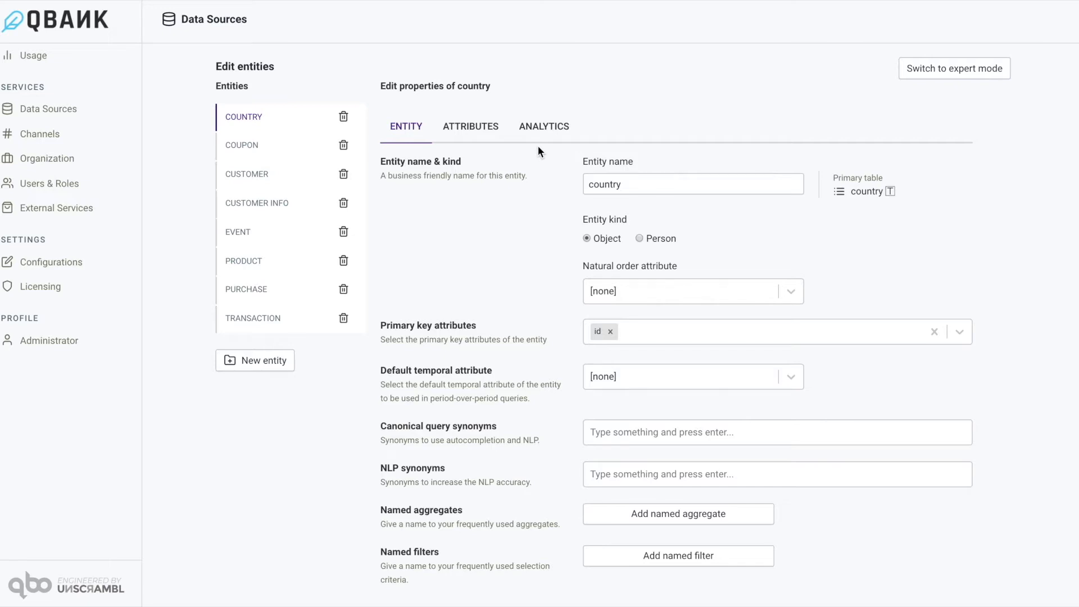
Review the attributes of the customer info, customer and country entities.
{"action": "left_click", "coordinate": [277, 208]}
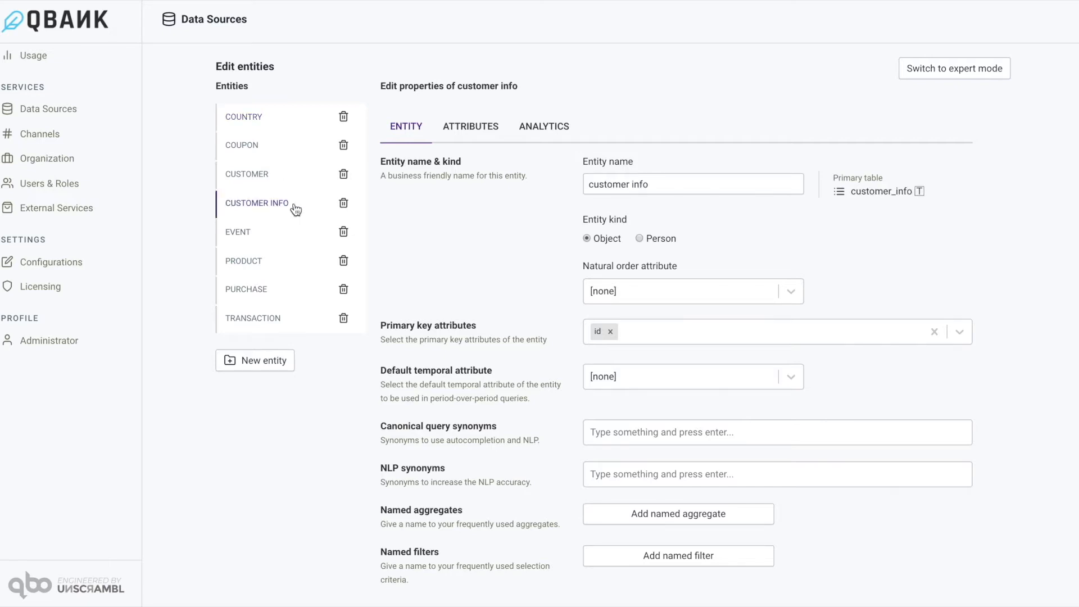
{"action": "left_click", "coordinate": [481, 133]}
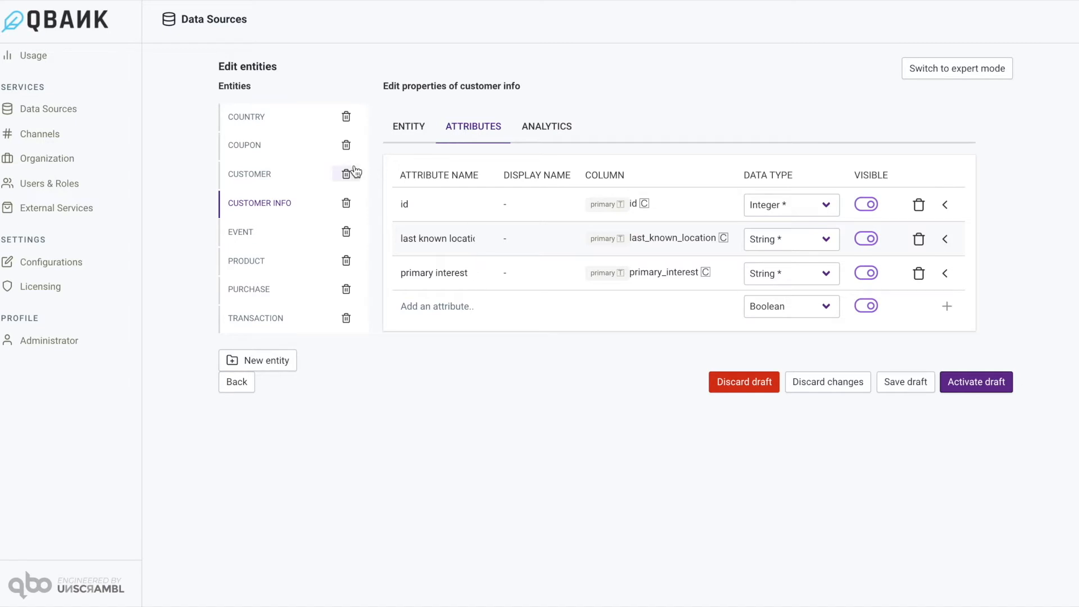
{"action": "left_click", "coordinate": [262, 172]}
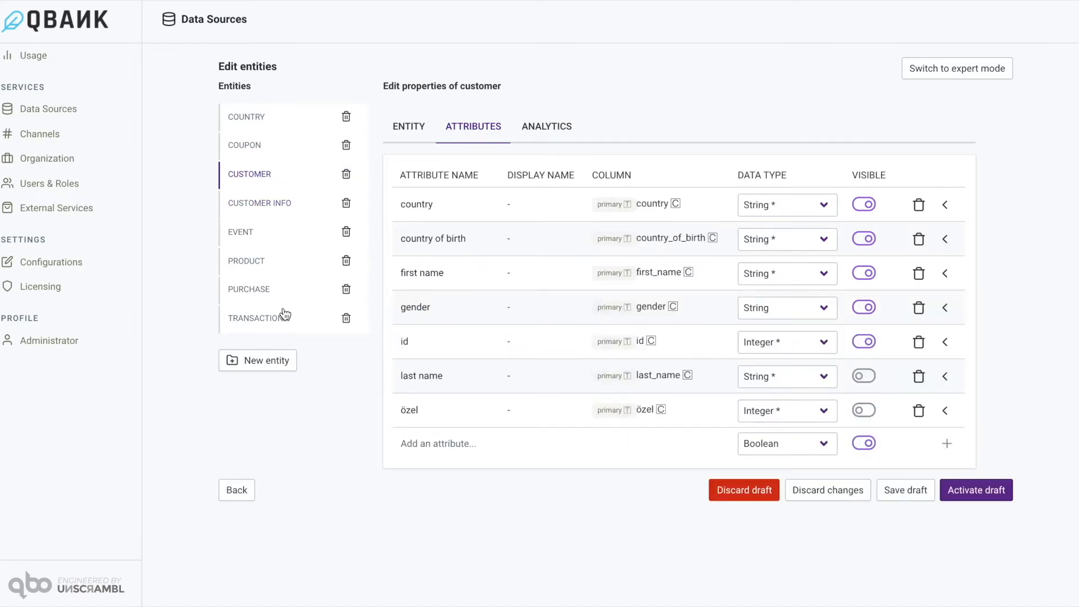
{"action": "left_click", "coordinate": [263, 116]}
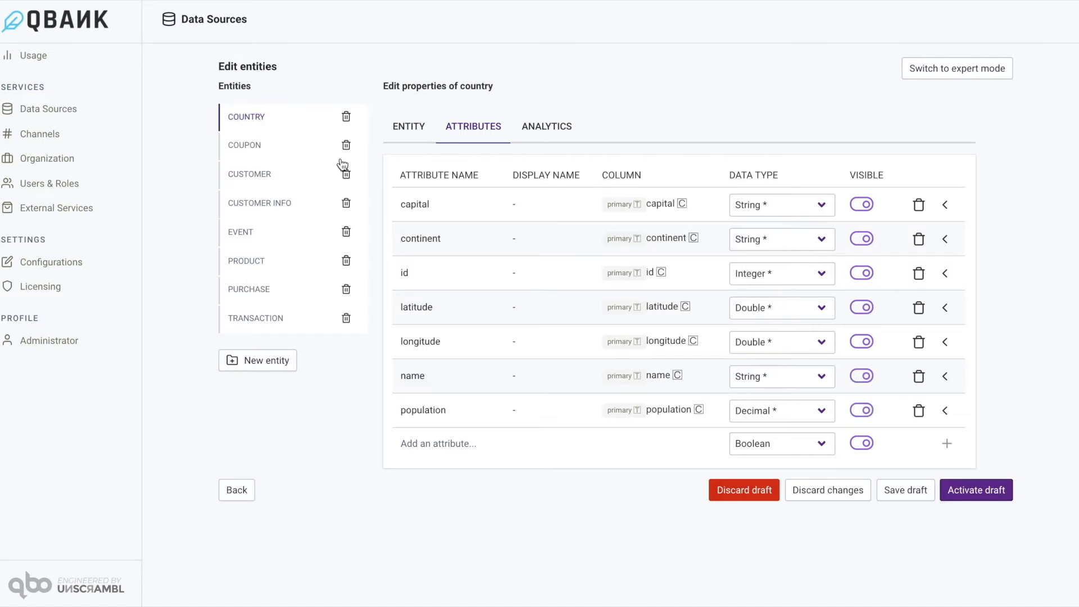
Add a String attribute named "primary interest" to the customer entity.
{"action": "left_click", "coordinate": [257, 177]}
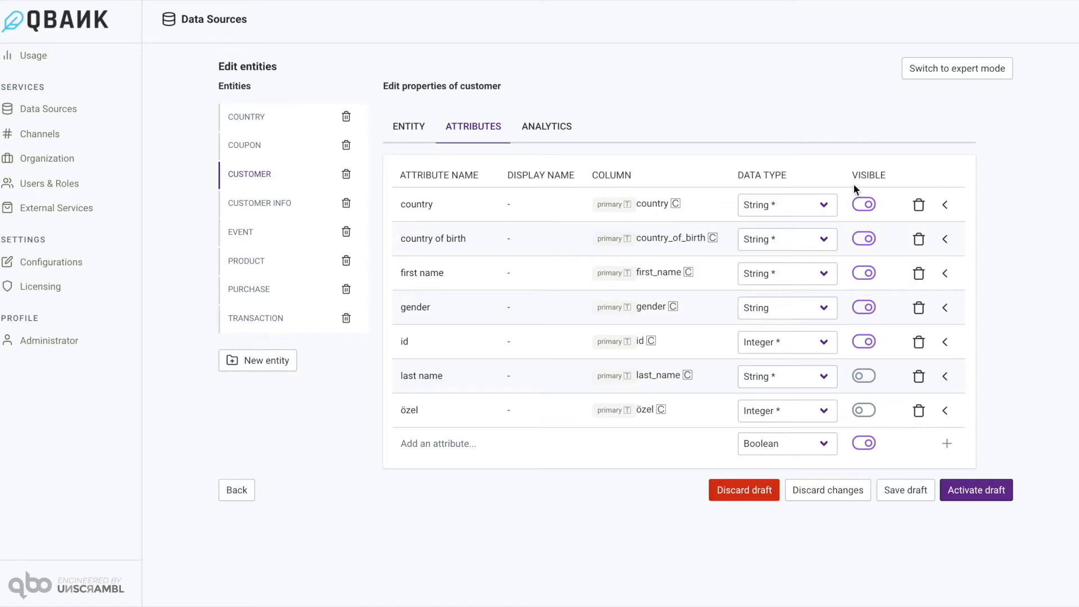
{"action": "left_click", "coordinate": [458, 444]}
{"action": "type", "text": "primary intr"}
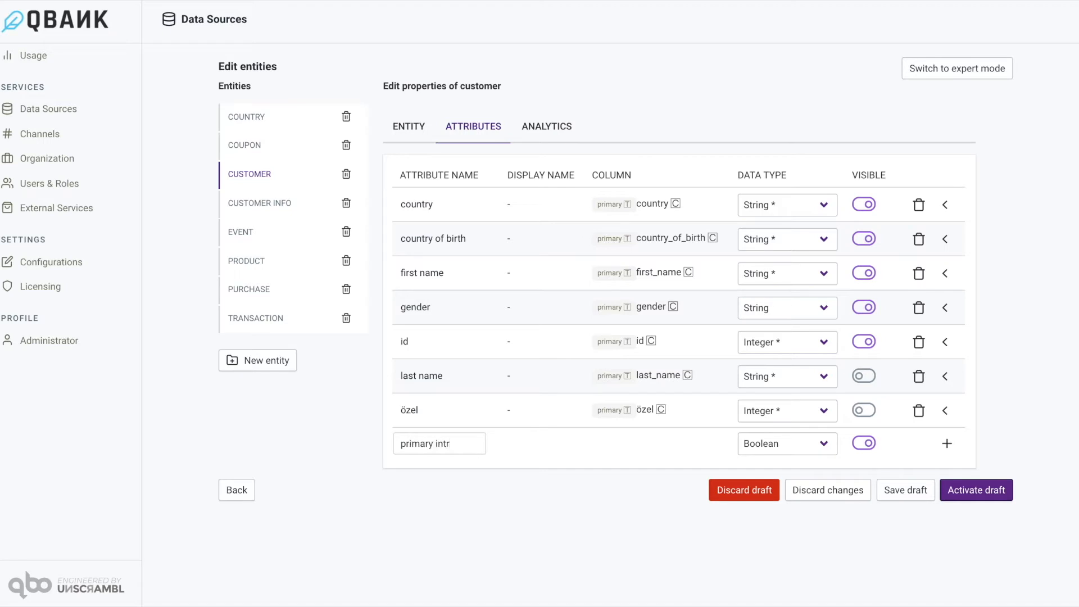
{"action": "key", "text": "BackSpace"}
{"action": "type", "text": "erest"}
{"action": "left_click", "coordinate": [783, 444]}
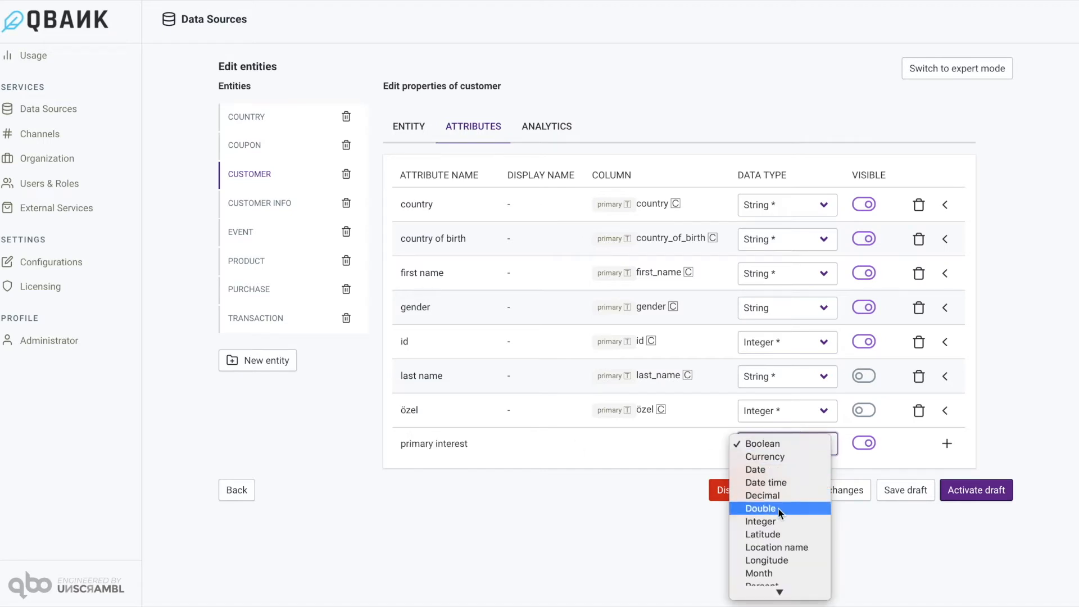
{"action": "scroll", "coordinate": [777, 513], "scroll_direction": "down", "scroll_amount": 3}
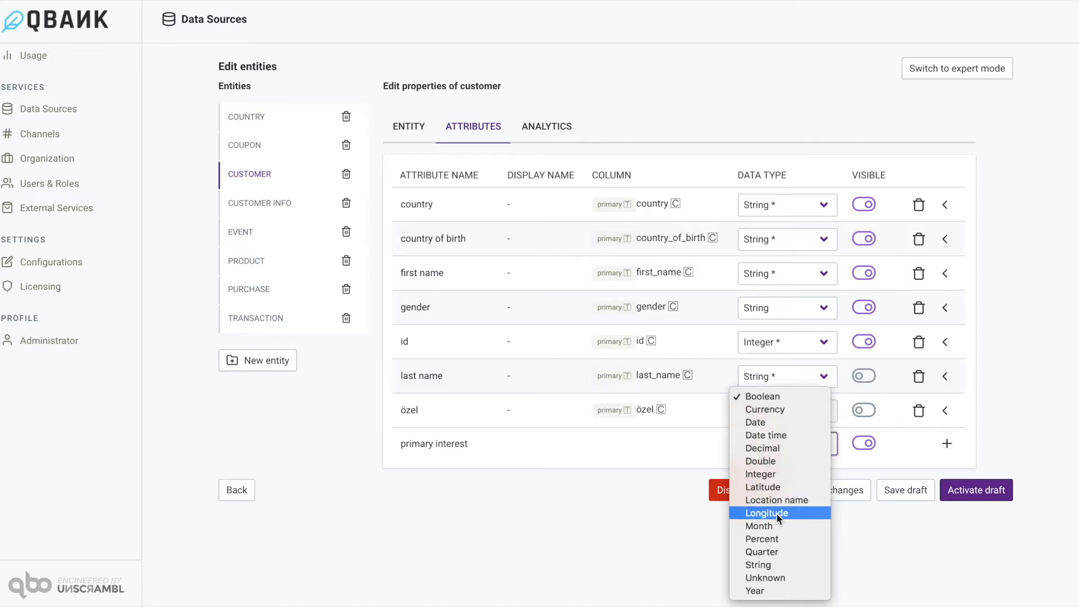
{"action": "left_click", "coordinate": [774, 564]}
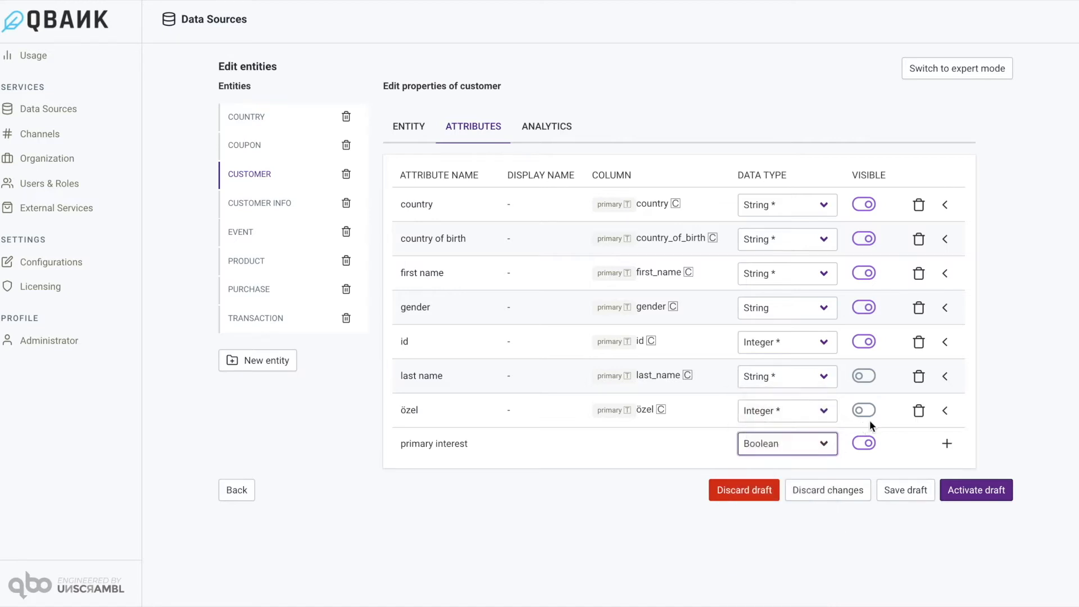
{"action": "left_click", "coordinate": [947, 445]}
Set the source of the primary interest attribute to the primary_interest column of the customer_info table.
{"action": "scroll", "coordinate": [990, 365], "scroll_direction": "down", "scroll_amount": 3}
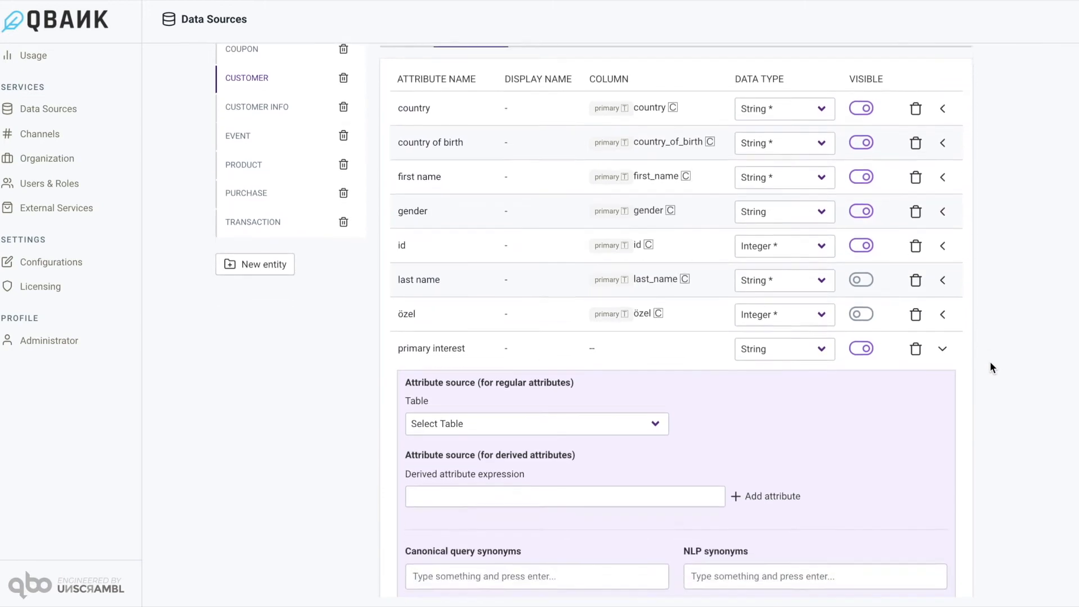
{"action": "left_click", "coordinate": [609, 380]}
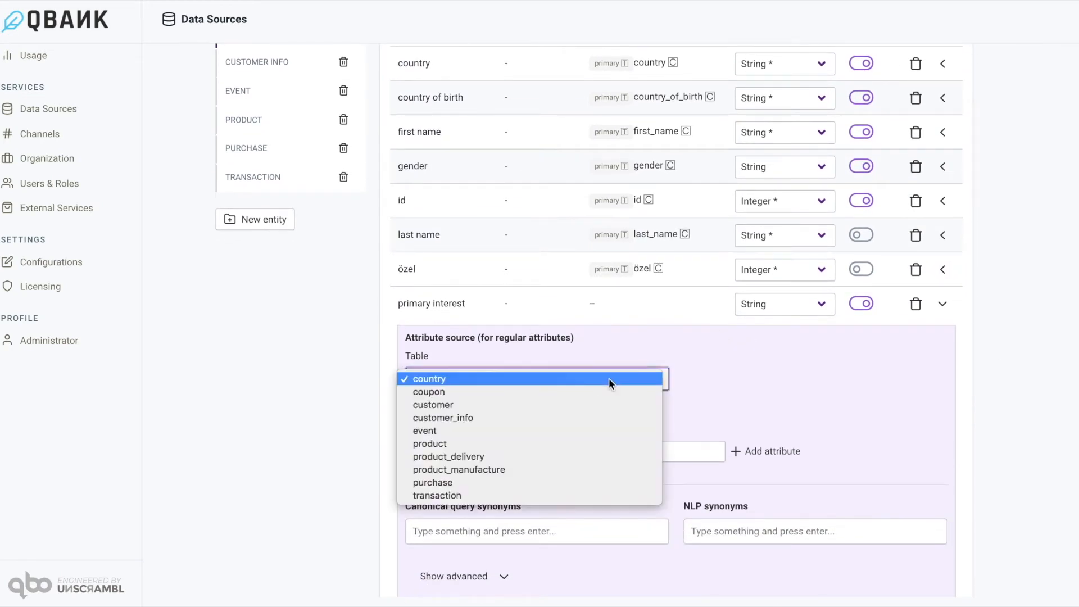
{"action": "left_click", "coordinate": [539, 417]}
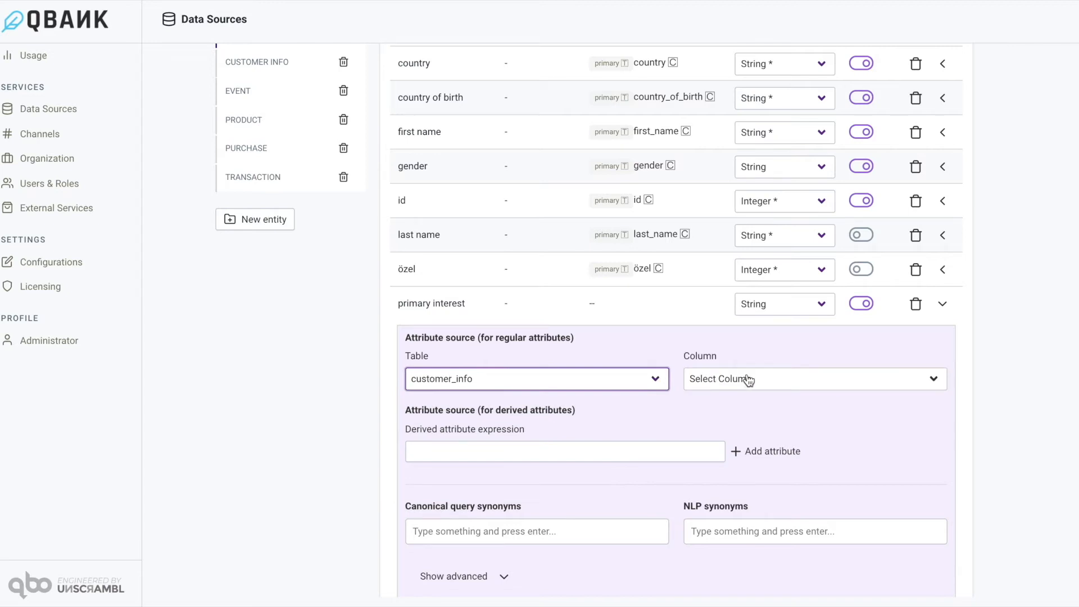
{"action": "left_click", "coordinate": [746, 378]}
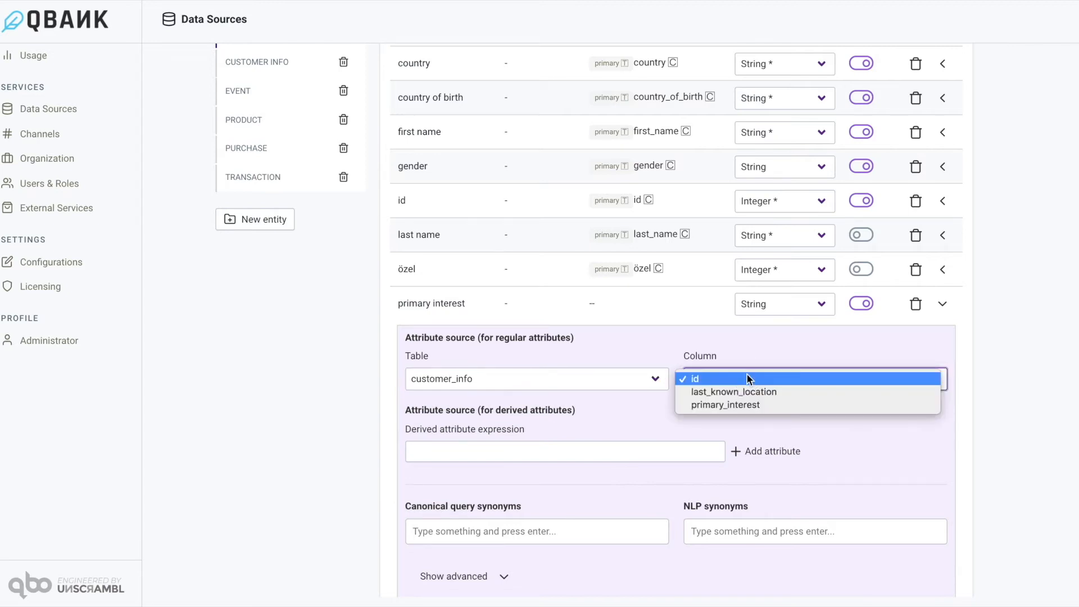
{"action": "left_click", "coordinate": [732, 406]}
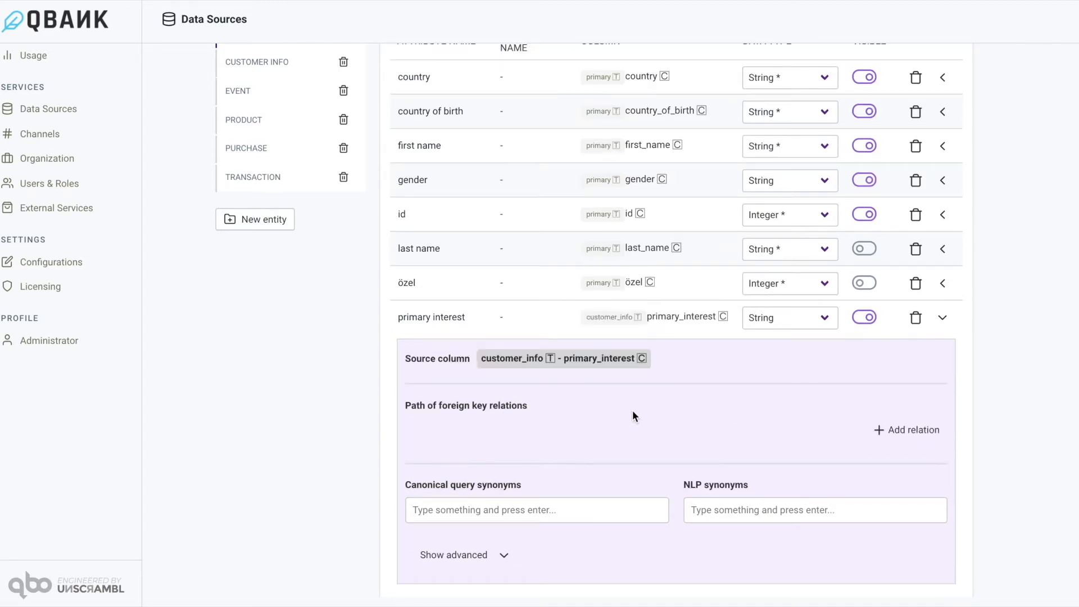
Add a relation to the customer_info table in the primary interest attribute's foreign key path.
{"action": "scroll", "coordinate": [609, 400], "scroll_direction": "up", "scroll_amount": 1}
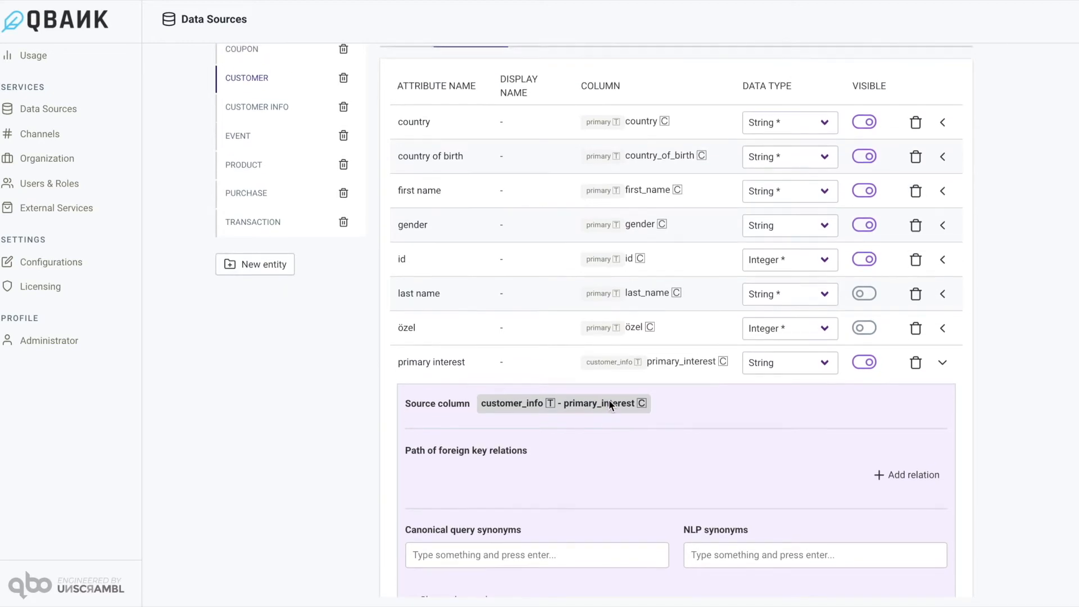
{"action": "left_click", "coordinate": [893, 476]}
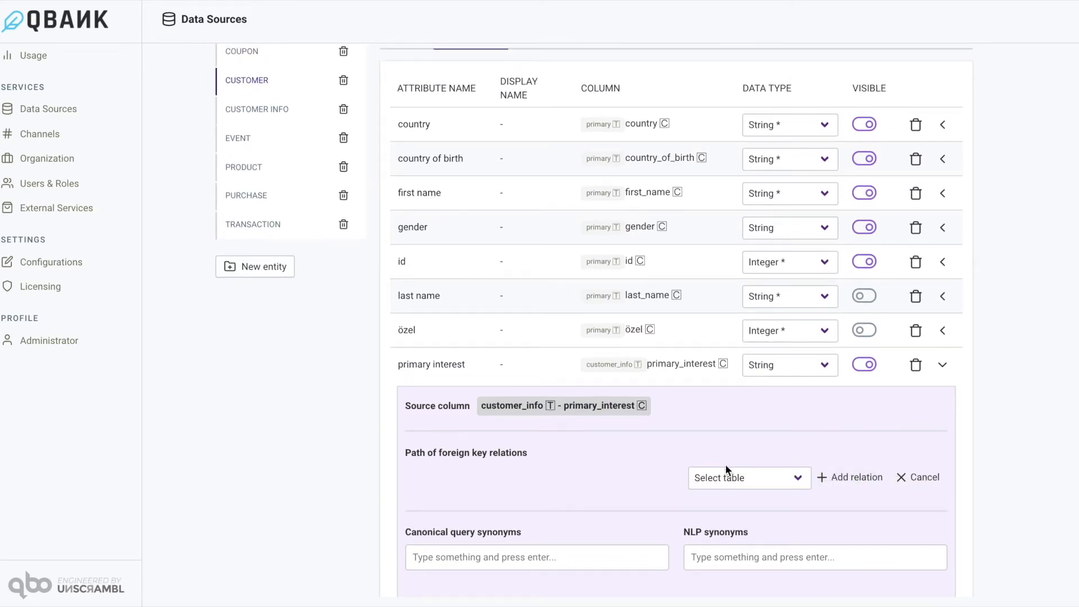
{"action": "left_click", "coordinate": [797, 476]}
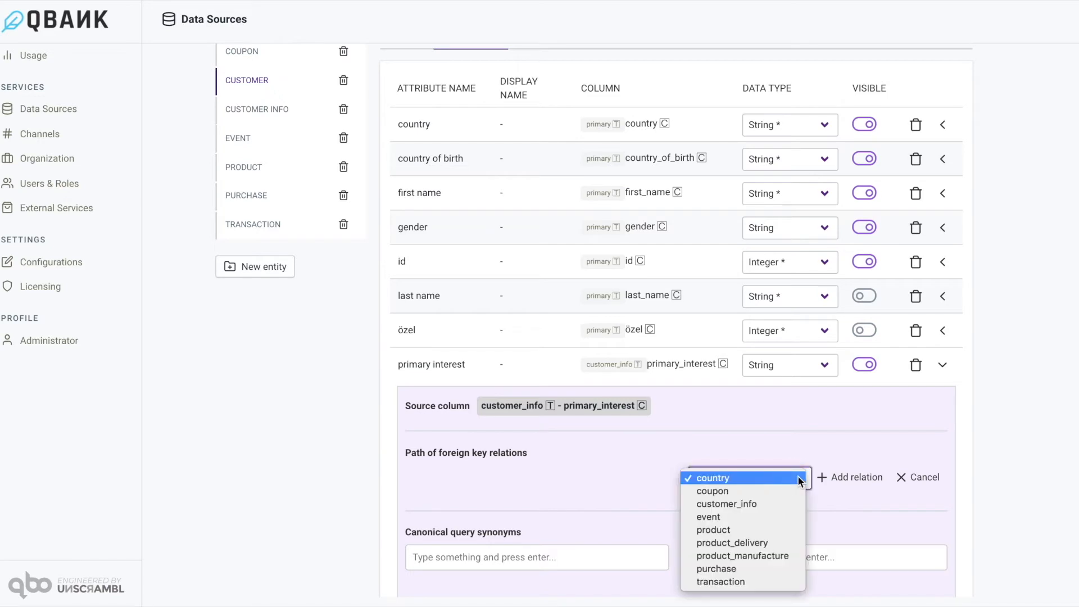
{"action": "left_click", "coordinate": [739, 499]}
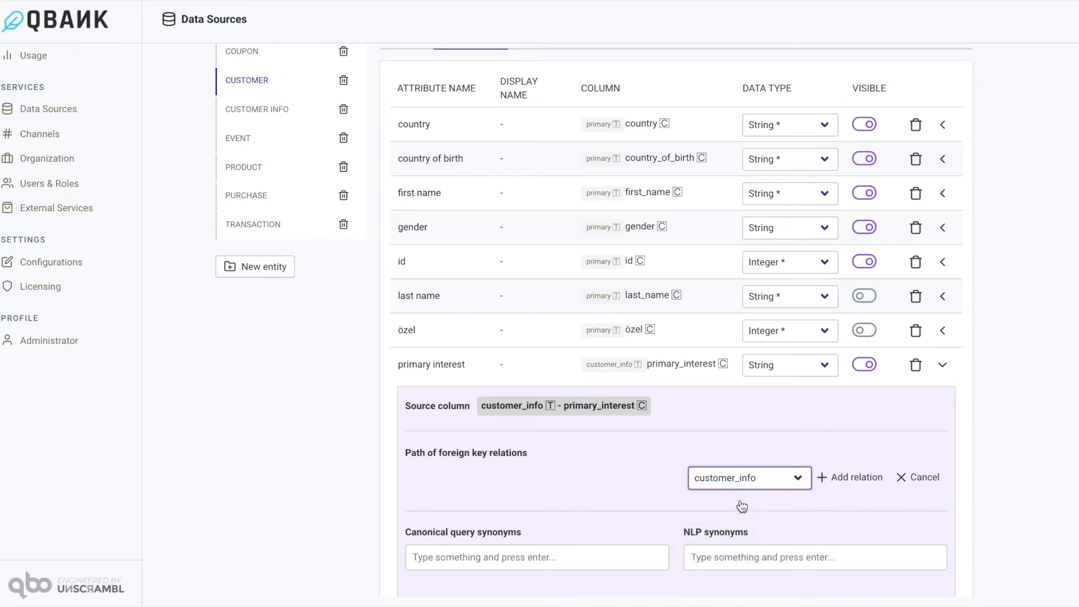
{"action": "left_click", "coordinate": [846, 482]}
Link the customer id column to the customer_info id column in the relation, and collapse the primary interest details.
{"action": "scroll", "coordinate": [778, 449], "scroll_direction": "down", "scroll_amount": 3}
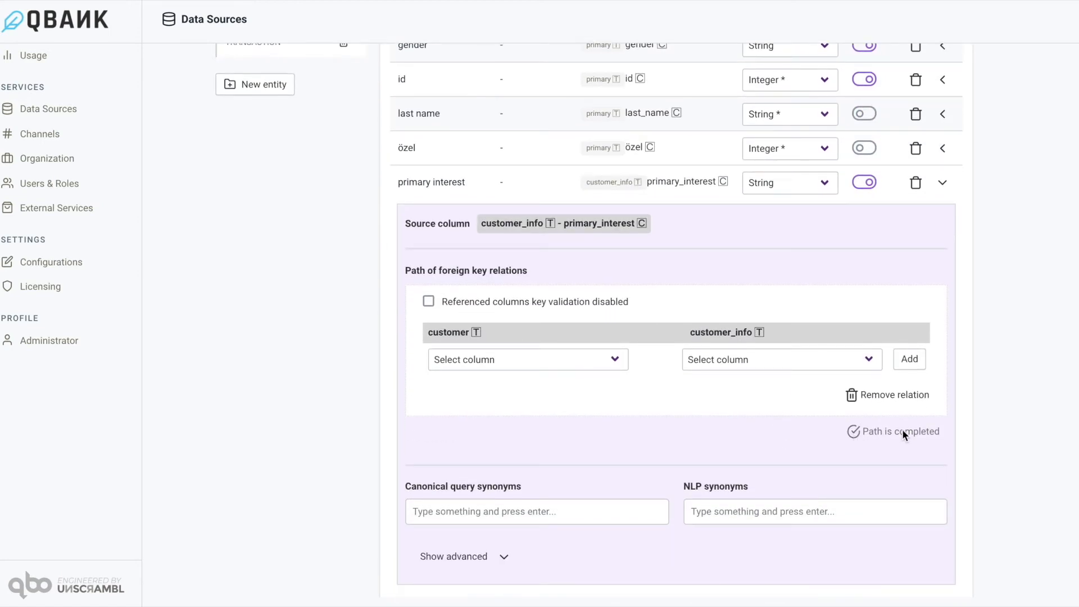
{"action": "left_click", "coordinate": [614, 358]}
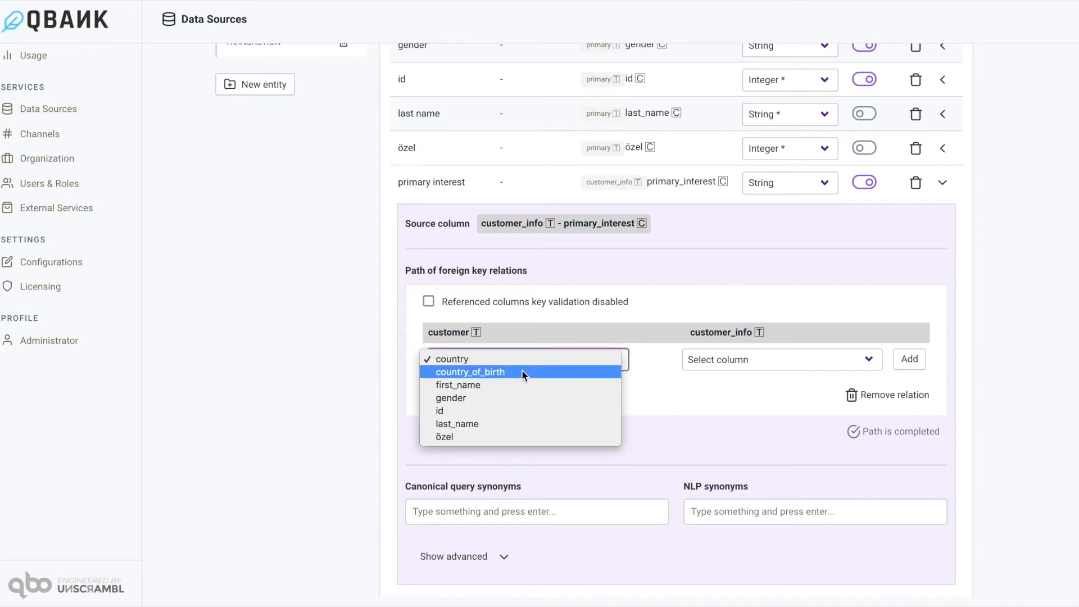
{"action": "left_click", "coordinate": [483, 411]}
{"action": "left_click", "coordinate": [741, 364]}
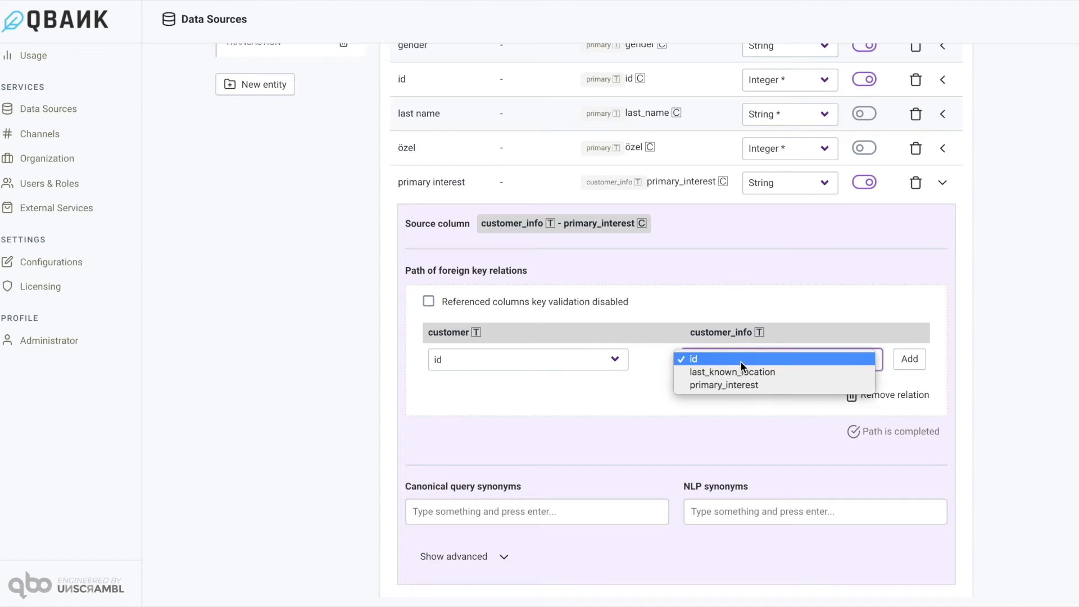
{"action": "left_click", "coordinate": [720, 361]}
{"action": "left_click", "coordinate": [908, 359]}
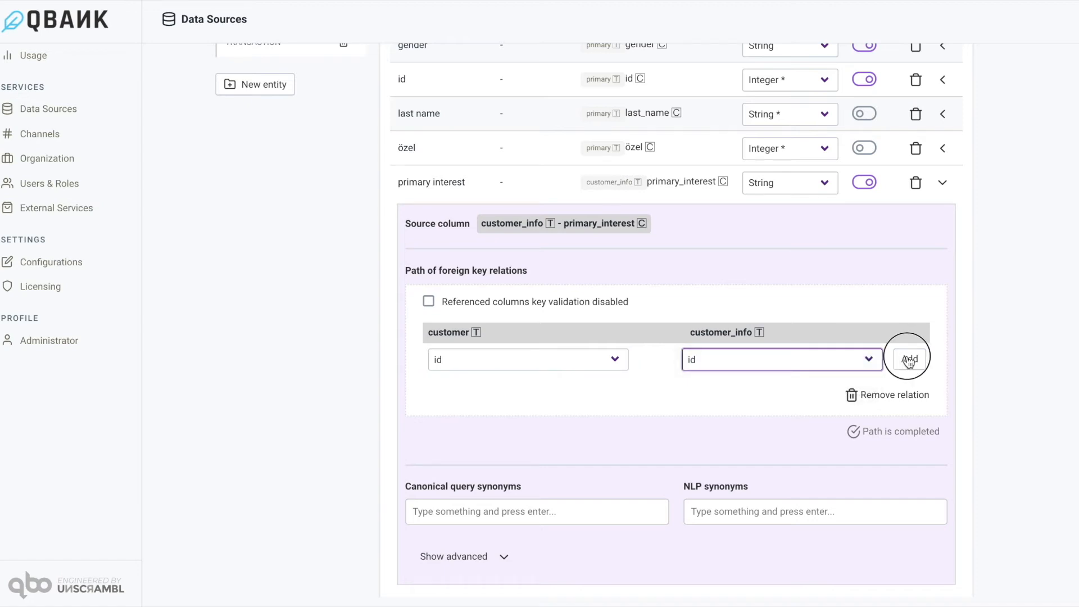
{"action": "scroll", "coordinate": [898, 285], "scroll_direction": "up", "scroll_amount": 1}
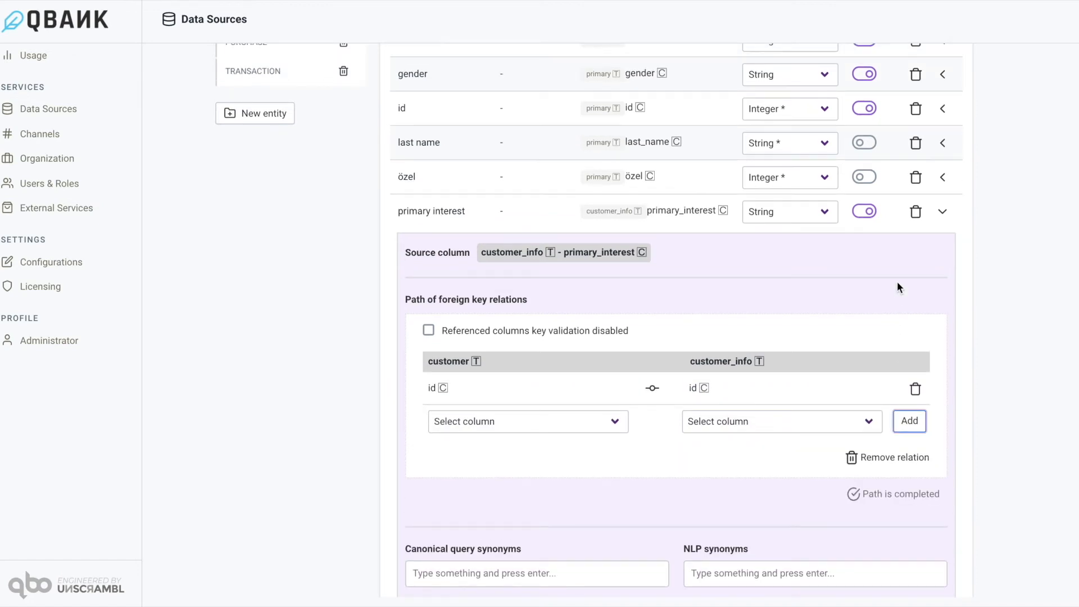
{"action": "left_click", "coordinate": [943, 224]}
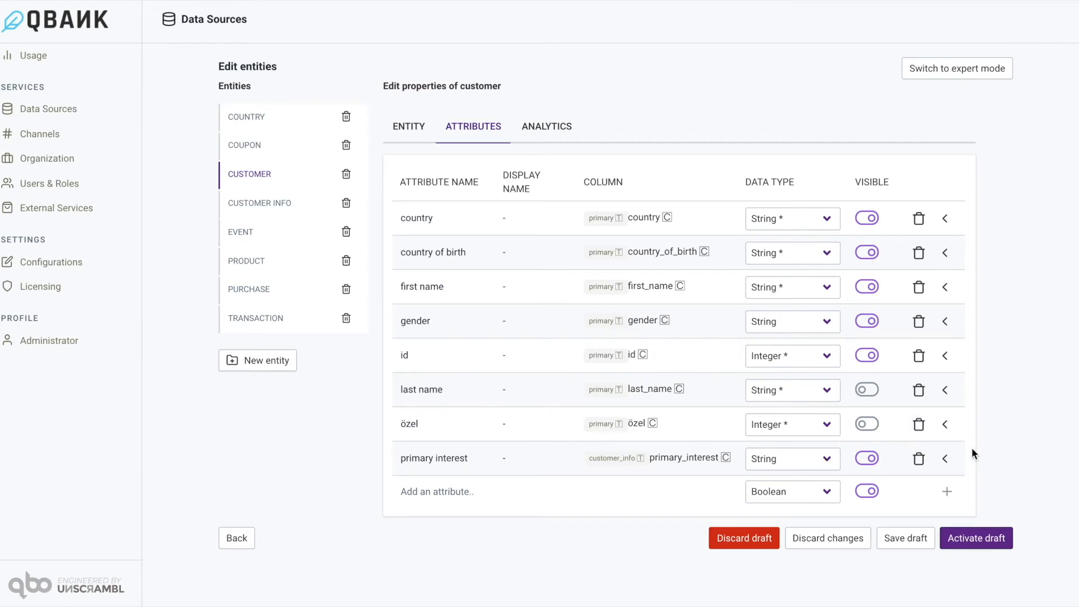
Add a String attribute named "continent" to the customer entity.
{"action": "left_click", "coordinate": [453, 490]}
{"action": "type", "text": "continent"}
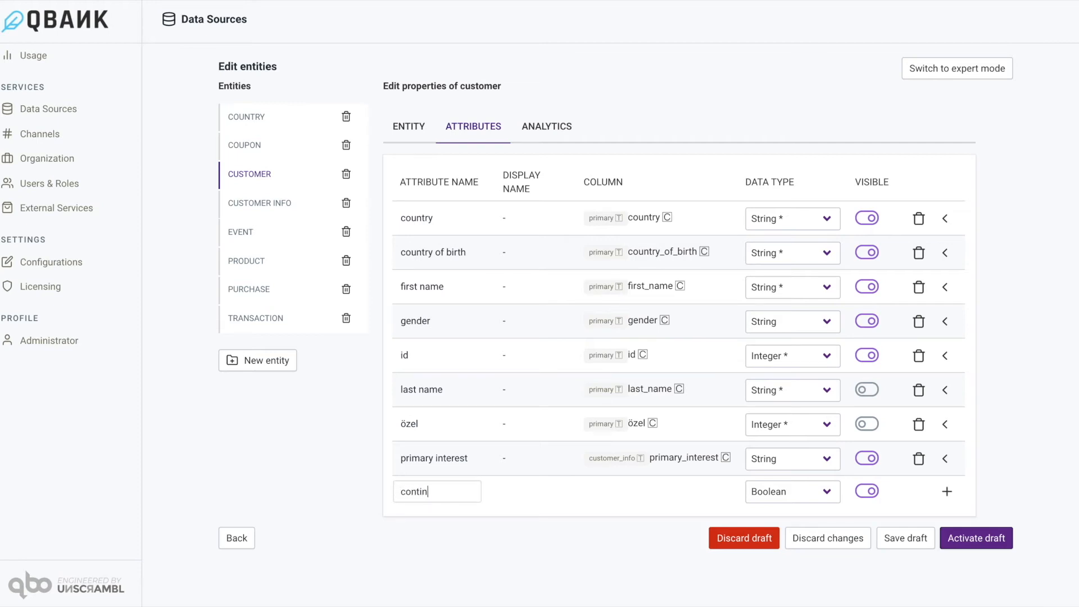
{"action": "left_click", "coordinate": [526, 497]}
{"action": "left_click", "coordinate": [829, 487]}
{"action": "left_click", "coordinate": [791, 506]}
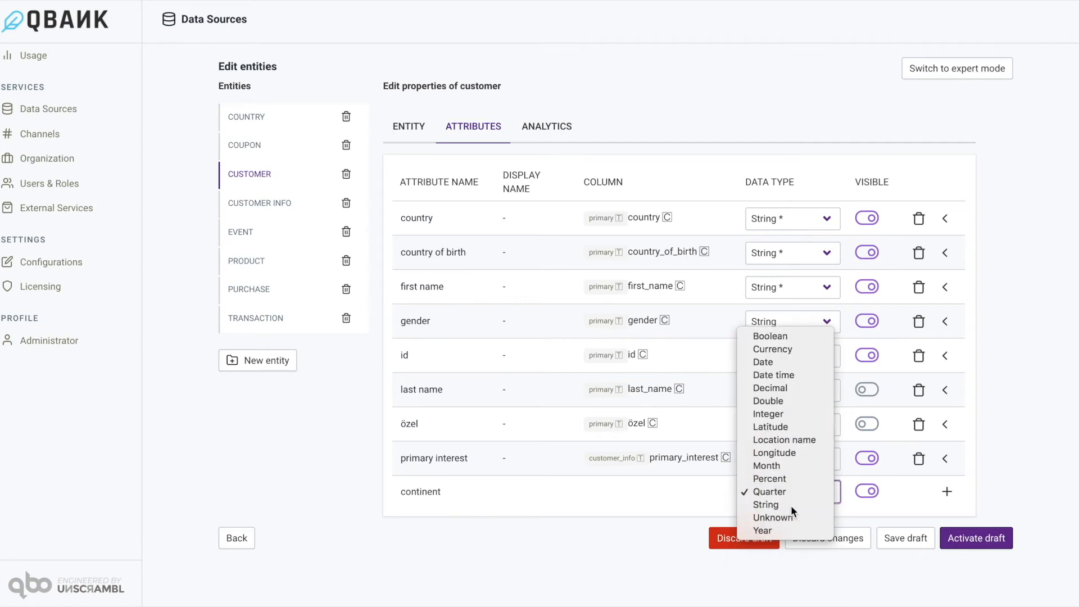
{"action": "left_click", "coordinate": [946, 492]}
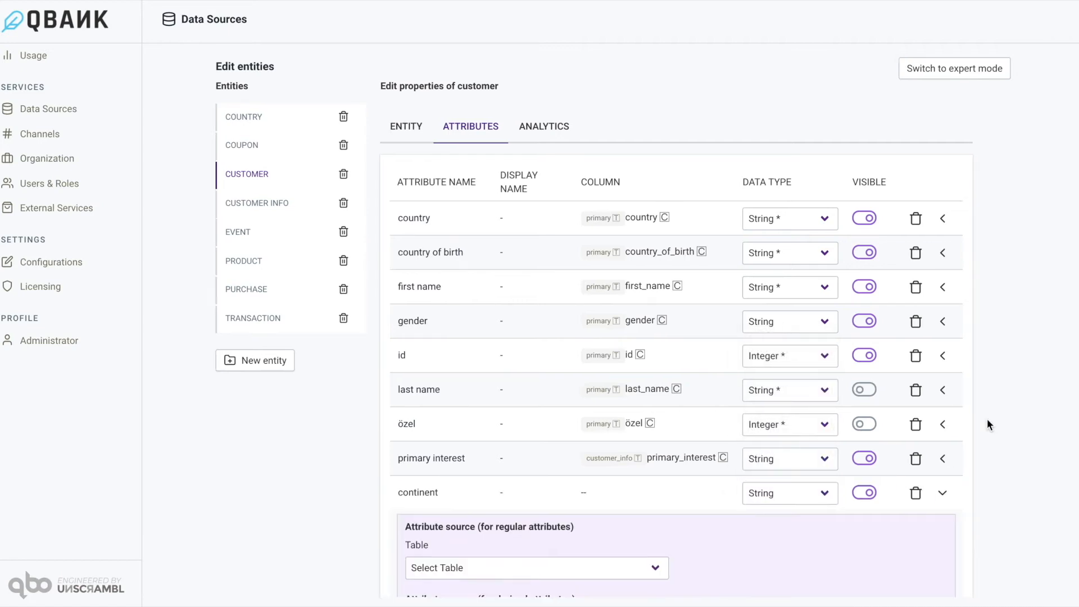
Set the source of the continent attribute to the continent column of the country table.
{"action": "scroll", "coordinate": [987, 418], "scroll_direction": "down", "scroll_amount": 5}
{"action": "left_click", "coordinate": [581, 297]}
{"action": "left_click", "coordinate": [581, 297]}
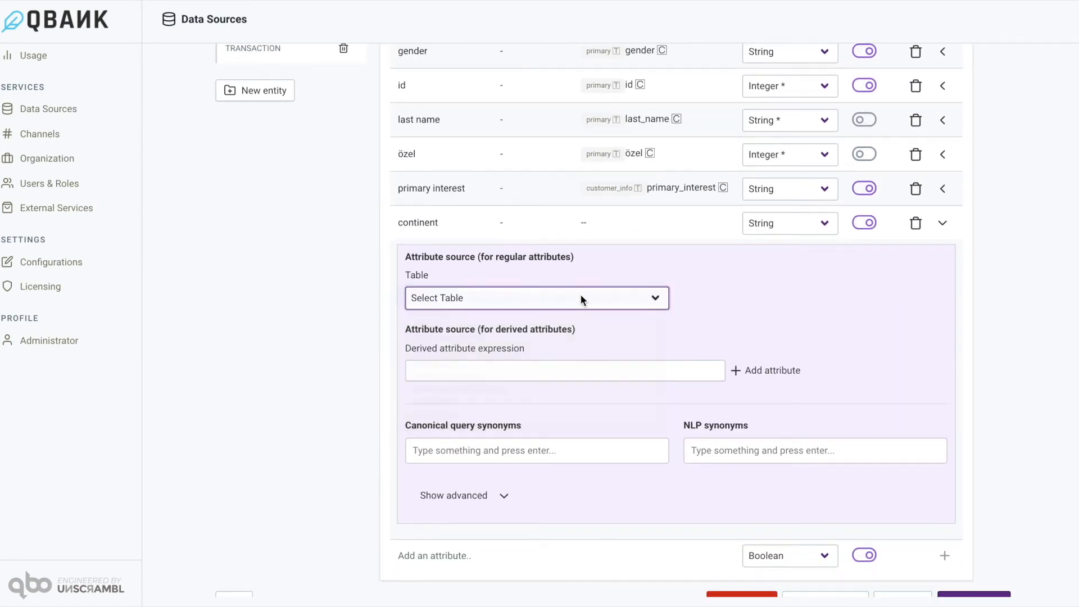
{"action": "left_click", "coordinate": [736, 298]}
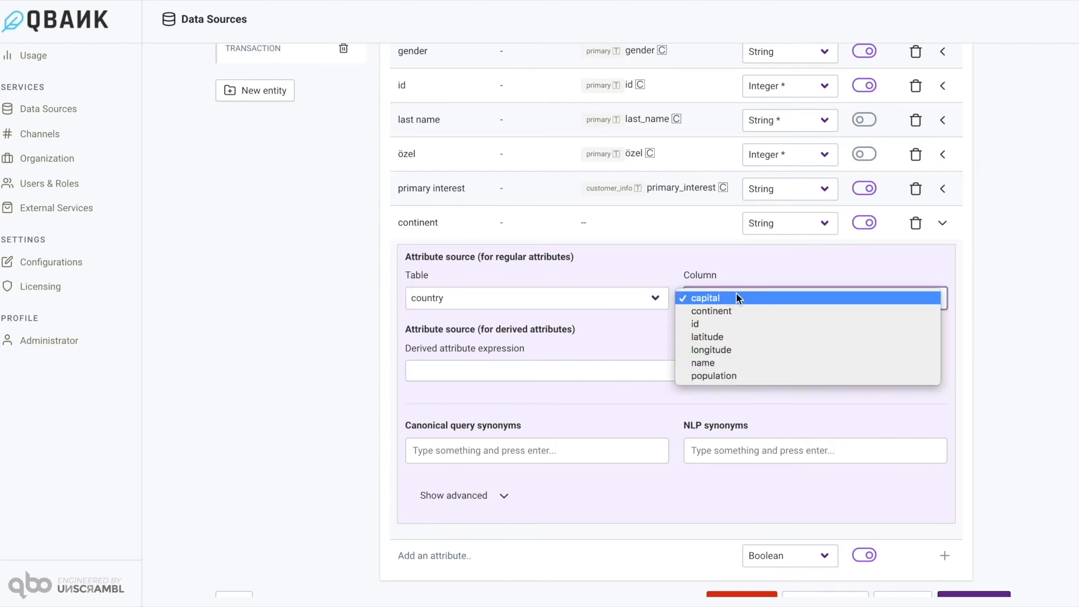
{"action": "left_click", "coordinate": [729, 311]}
Add a relation to the country table in the continent attribute's foreign key path.
{"action": "left_click", "coordinate": [796, 340]}
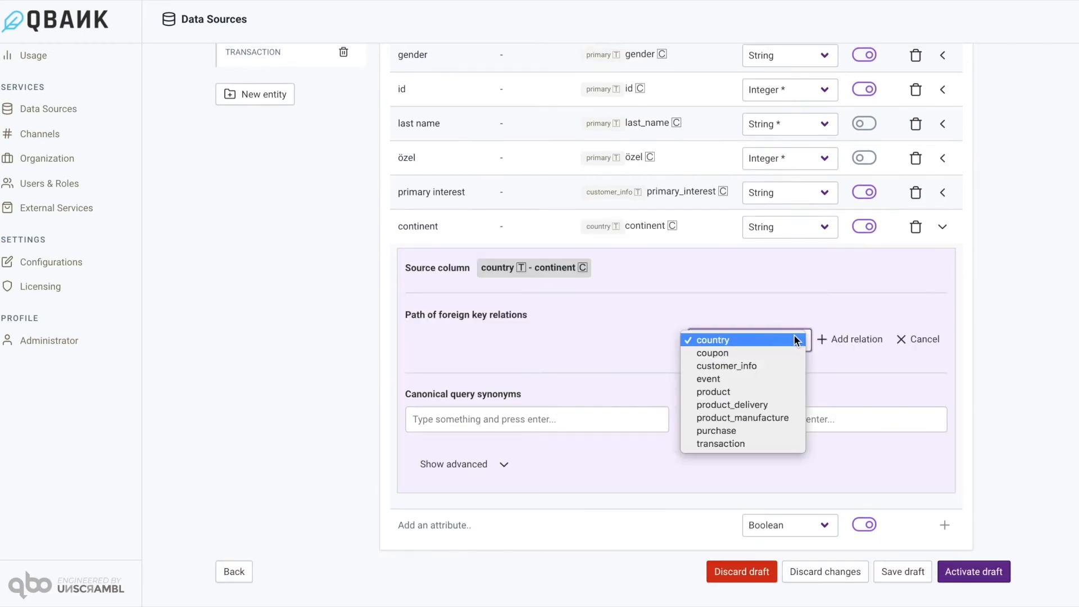
{"action": "left_click", "coordinate": [750, 340]}
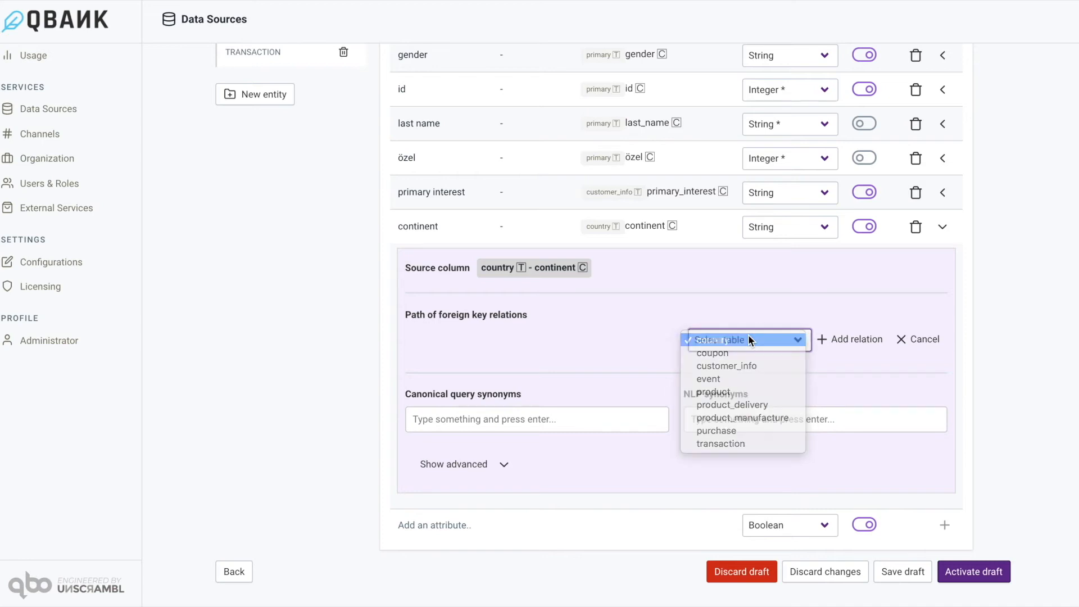
{"action": "left_click", "coordinate": [858, 338]}
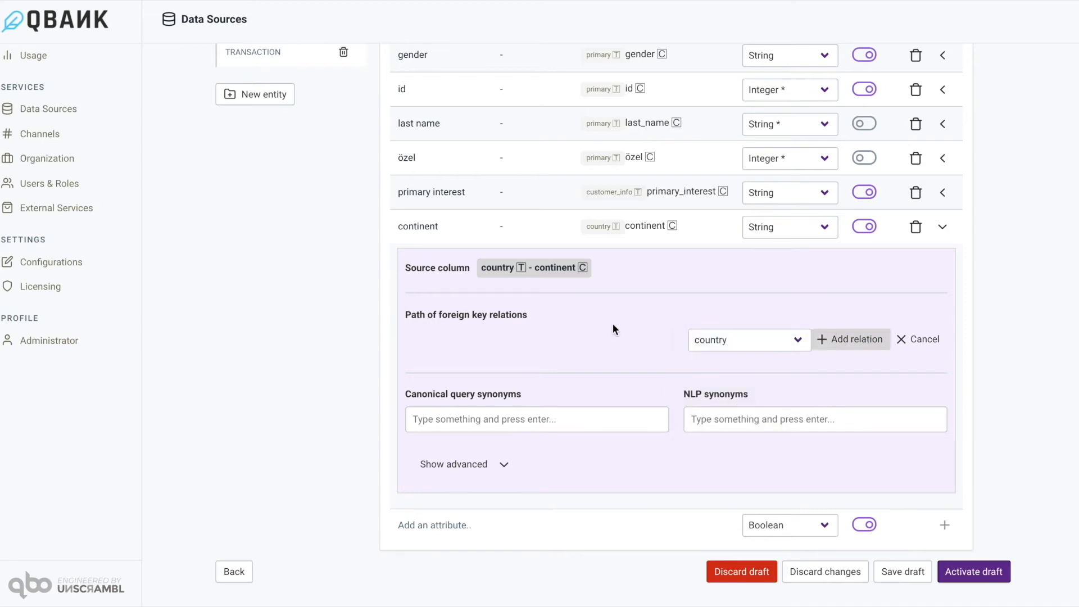
Link the customer table's country column to the country table's name column in the continent attribute's relation.
{"action": "left_click", "coordinate": [516, 399]}
{"action": "left_click", "coordinate": [515, 399]}
{"action": "left_click", "coordinate": [762, 409]}
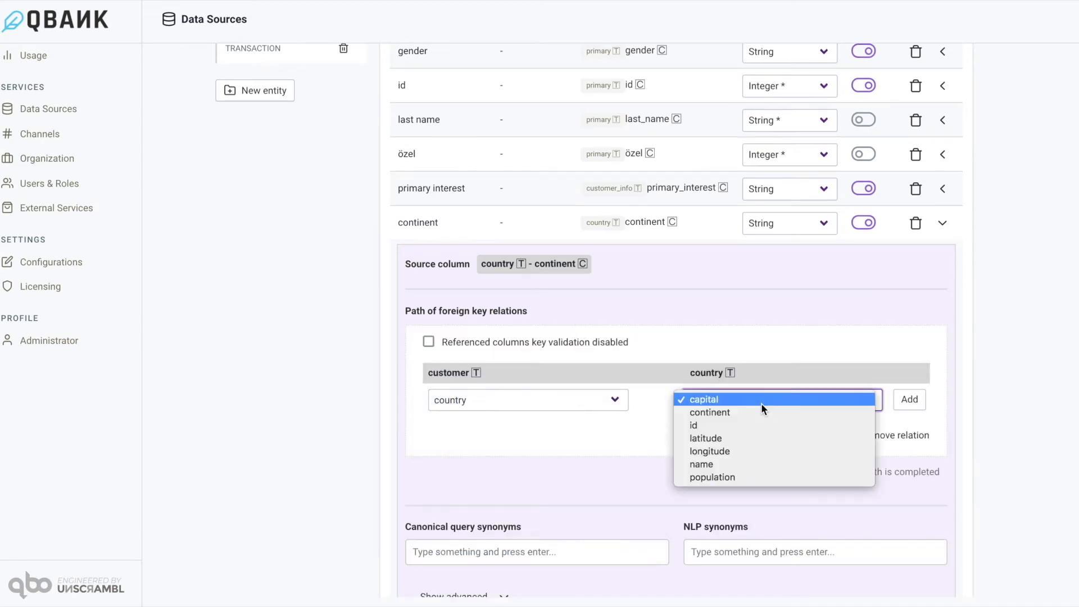
{"action": "left_click", "coordinate": [726, 466]}
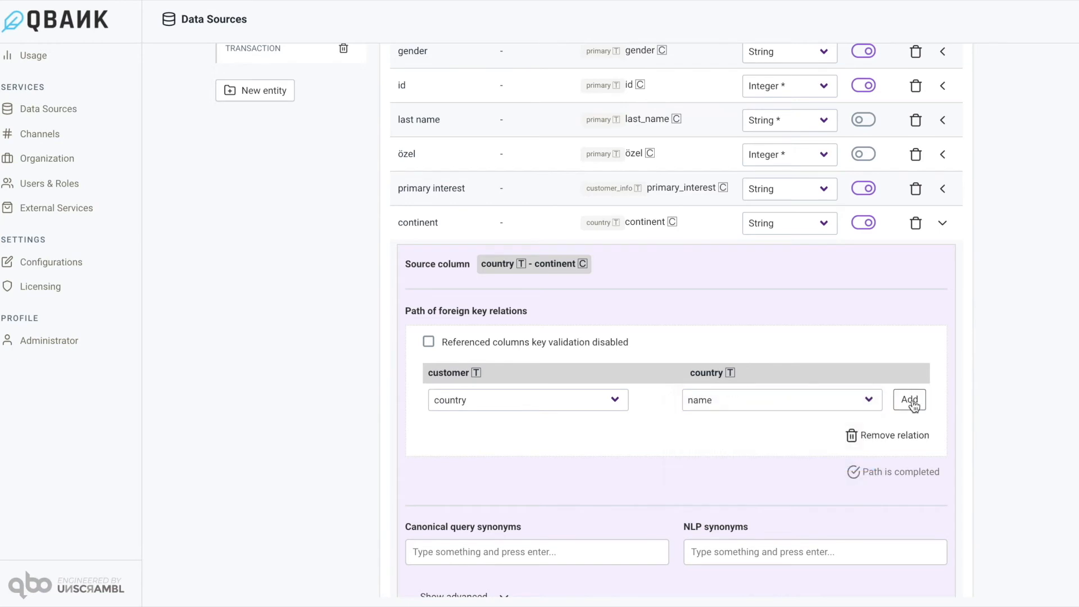
{"action": "left_click", "coordinate": [910, 400]}
{"action": "scroll", "coordinate": [867, 347], "scroll_direction": "down", "scroll_amount": 1}
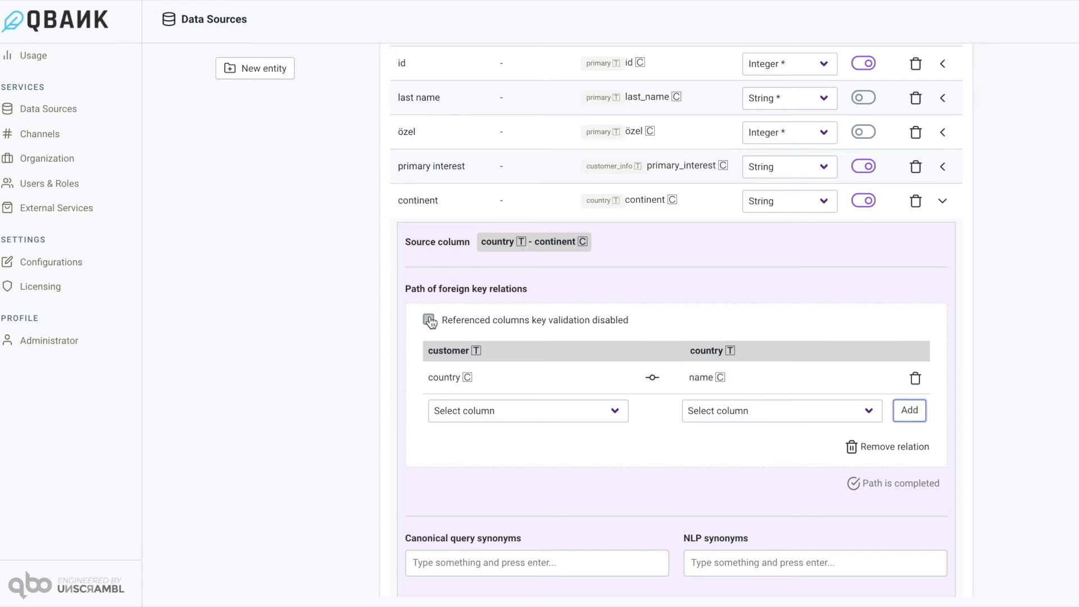
{"action": "scroll", "coordinate": [720, 372], "scroll_direction": "down", "scroll_amount": 1}
{"action": "scroll", "coordinate": [721, 372], "scroll_direction": "up", "scroll_amount": 5}
{"action": "scroll", "coordinate": [721, 372], "scroll_direction": "up", "scroll_amount": 1}
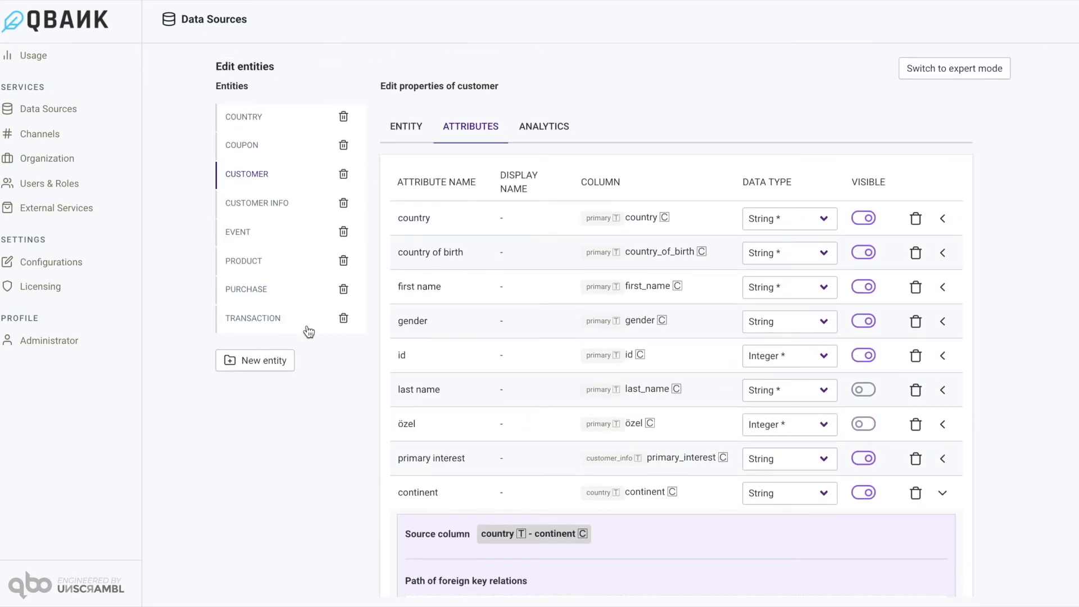
Add a String attribute named "primary interest" to the transaction entity.
{"action": "left_click", "coordinate": [276, 323]}
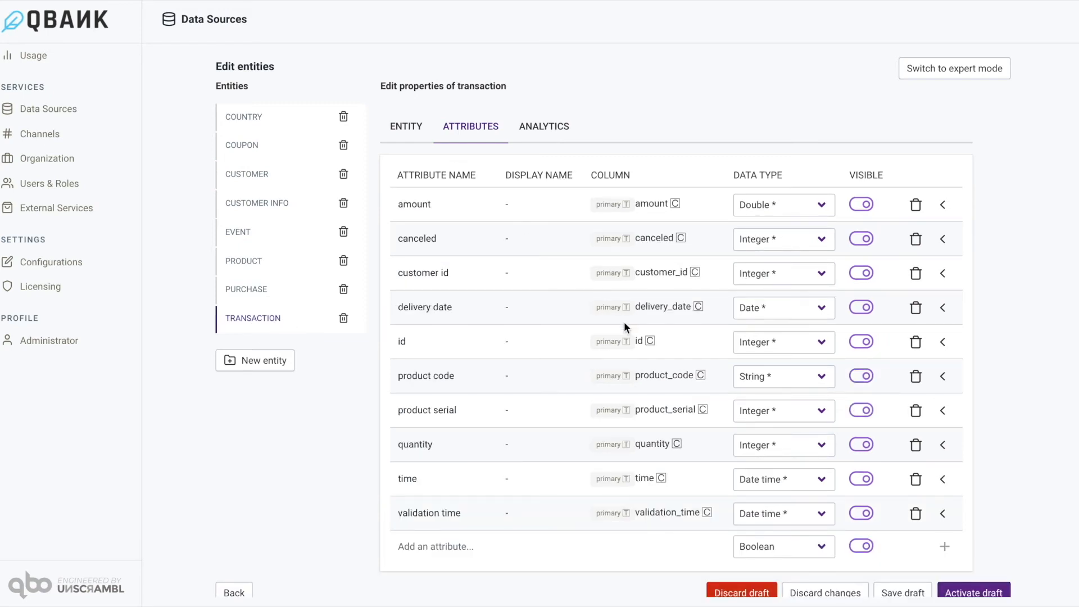
{"action": "scroll", "coordinate": [624, 322], "scroll_direction": "down", "scroll_amount": 1}
{"action": "left_click", "coordinate": [451, 526]}
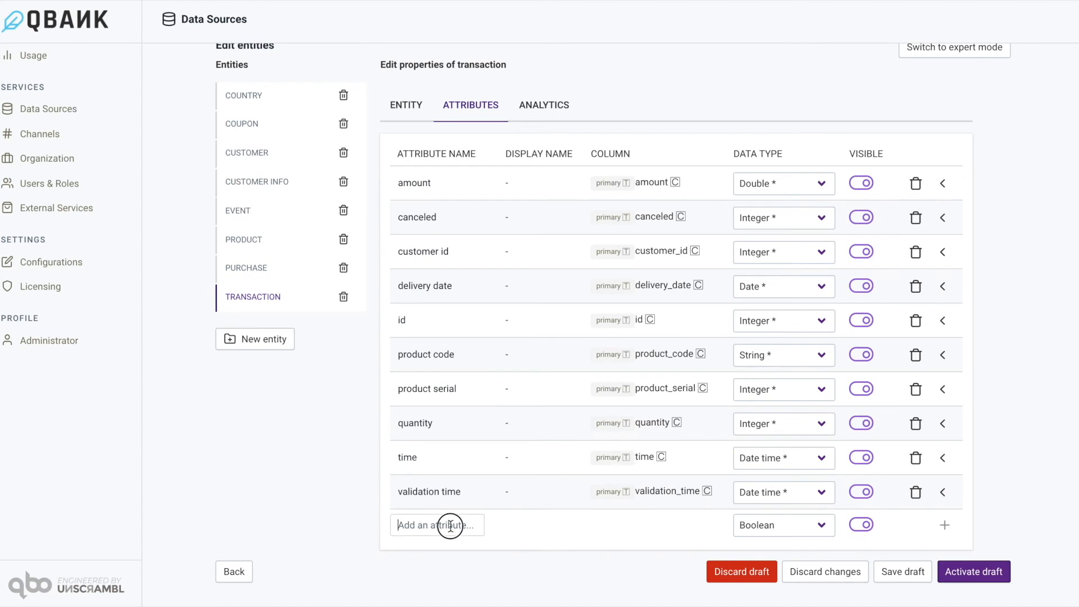
{"action": "type", "text": "primary interest"}
{"action": "left_click", "coordinate": [771, 524]}
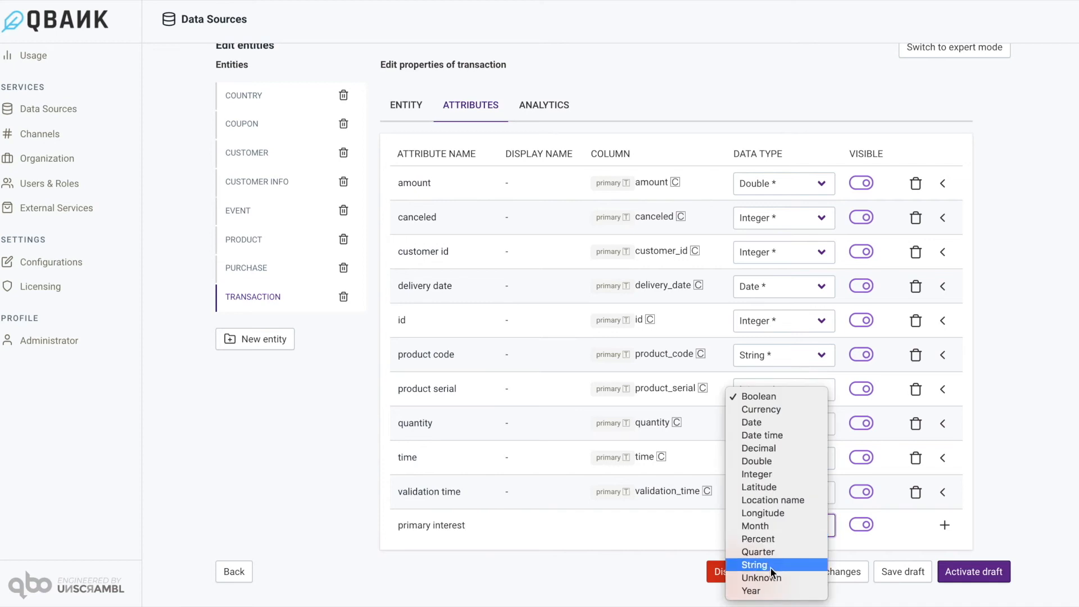
{"action": "left_click", "coordinate": [754, 565]}
{"action": "left_click", "coordinate": [947, 526]}
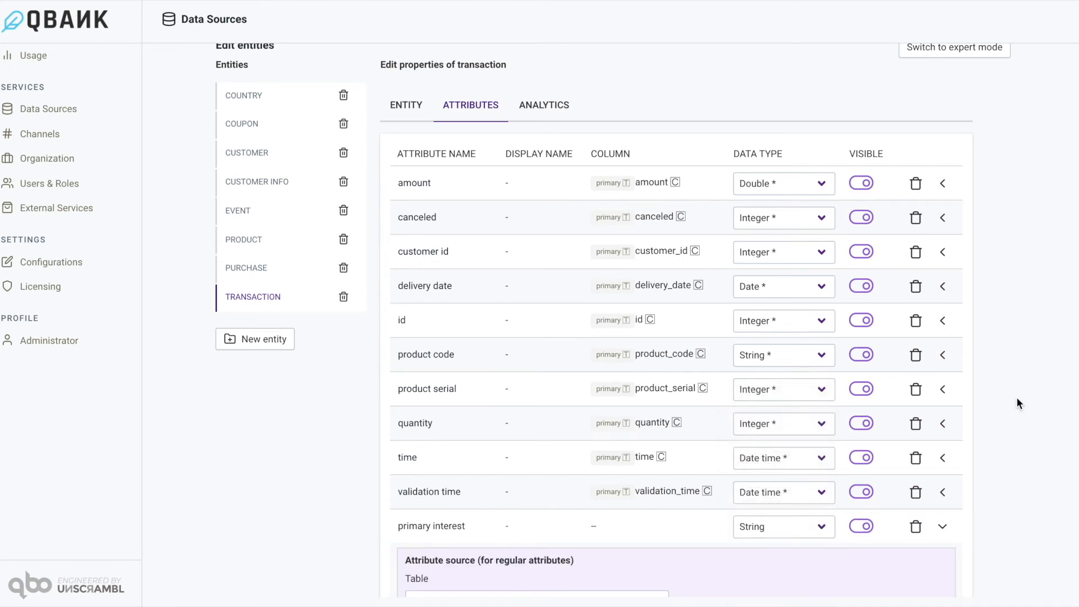
Set the source of the transaction entity's primary interest attribute to the primary_interest column of the customer_info table.
{"action": "scroll", "coordinate": [1017, 397], "scroll_direction": "down", "scroll_amount": 4}
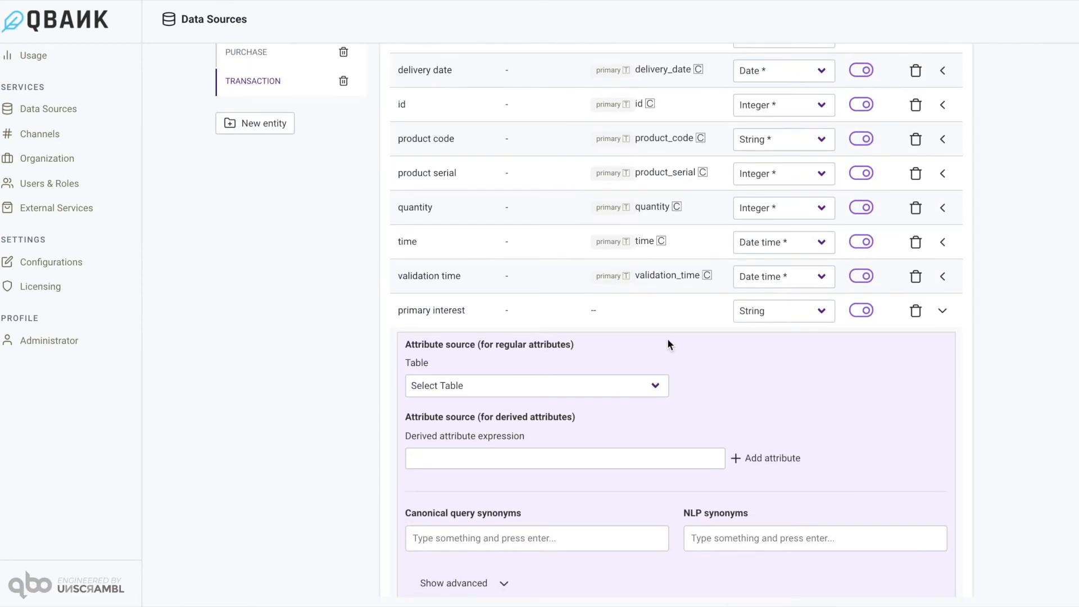
{"action": "left_click", "coordinate": [656, 388]}
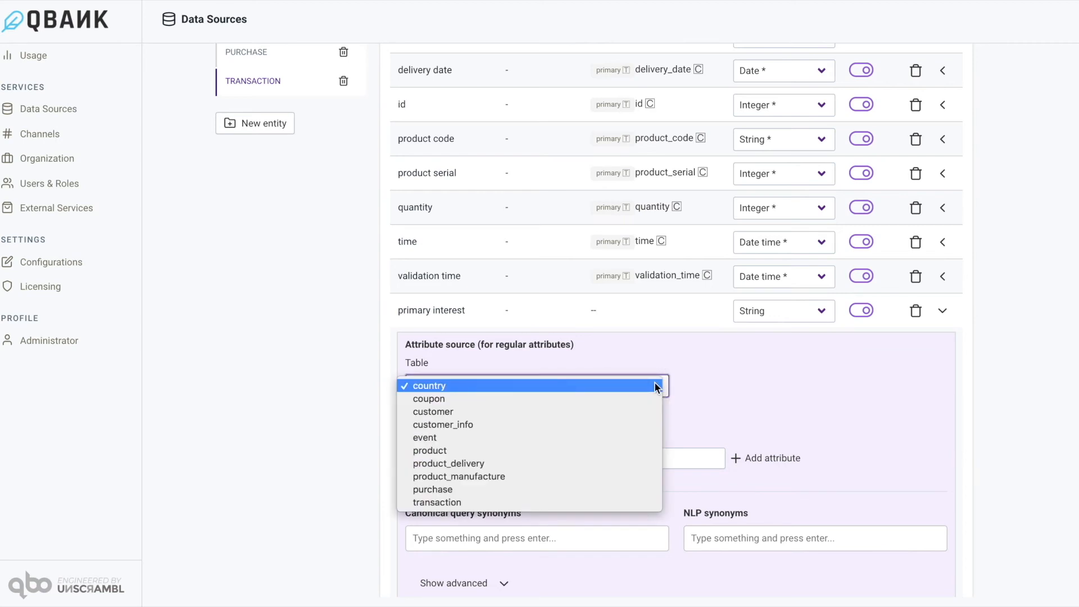
{"action": "left_click", "coordinate": [626, 426]}
{"action": "left_click", "coordinate": [753, 385]}
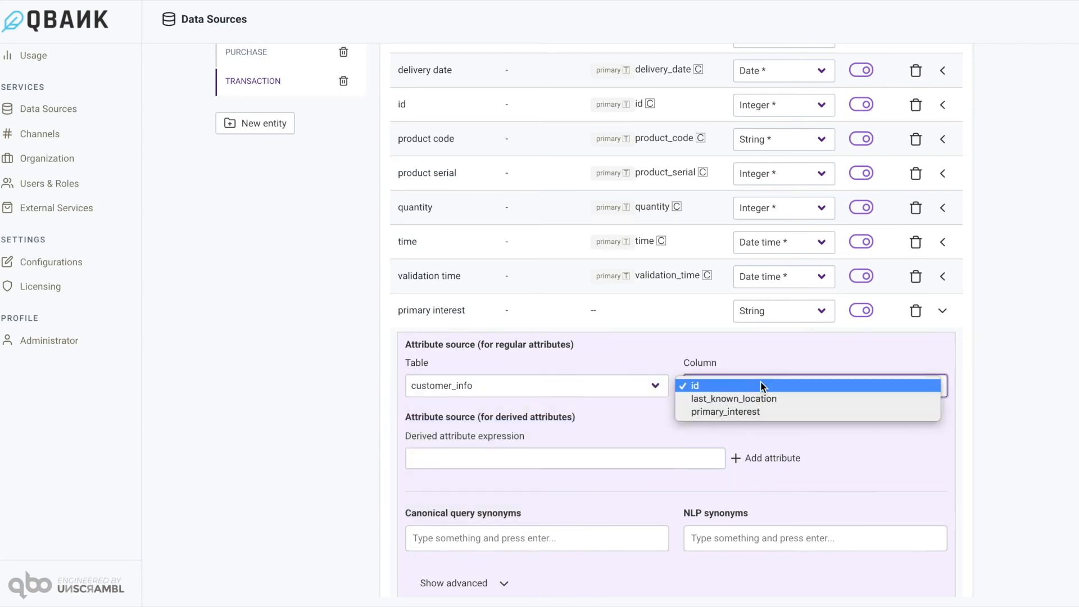
{"action": "left_click", "coordinate": [725, 411]}
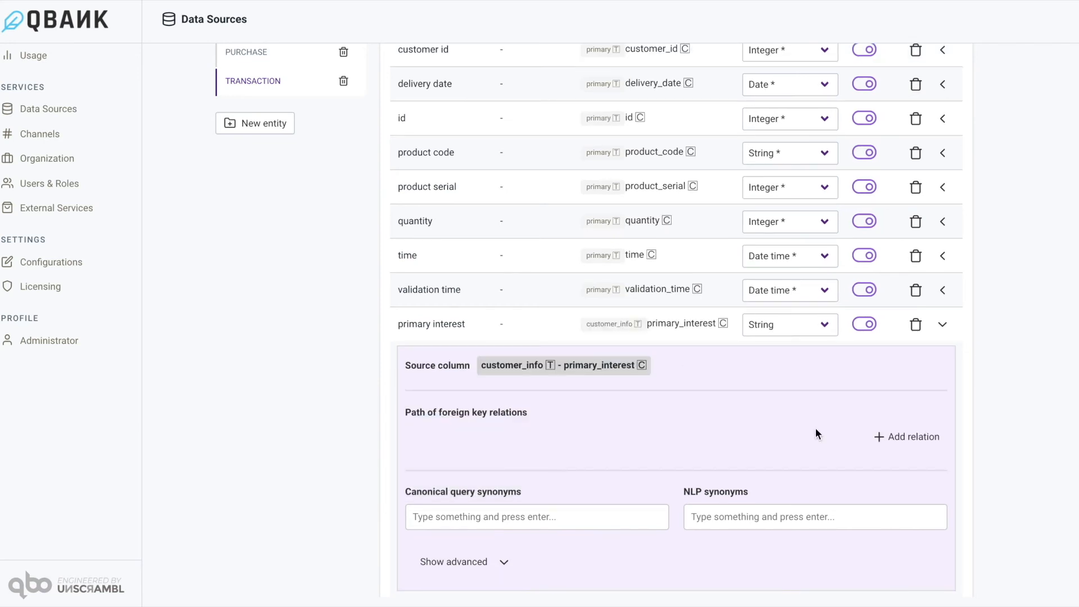
Add a relation to the customer table in the primary interest attribute's foreign key path.
{"action": "scroll", "coordinate": [815, 434], "scroll_direction": "down", "scroll_amount": 2}
{"action": "left_click", "coordinate": [895, 342]}
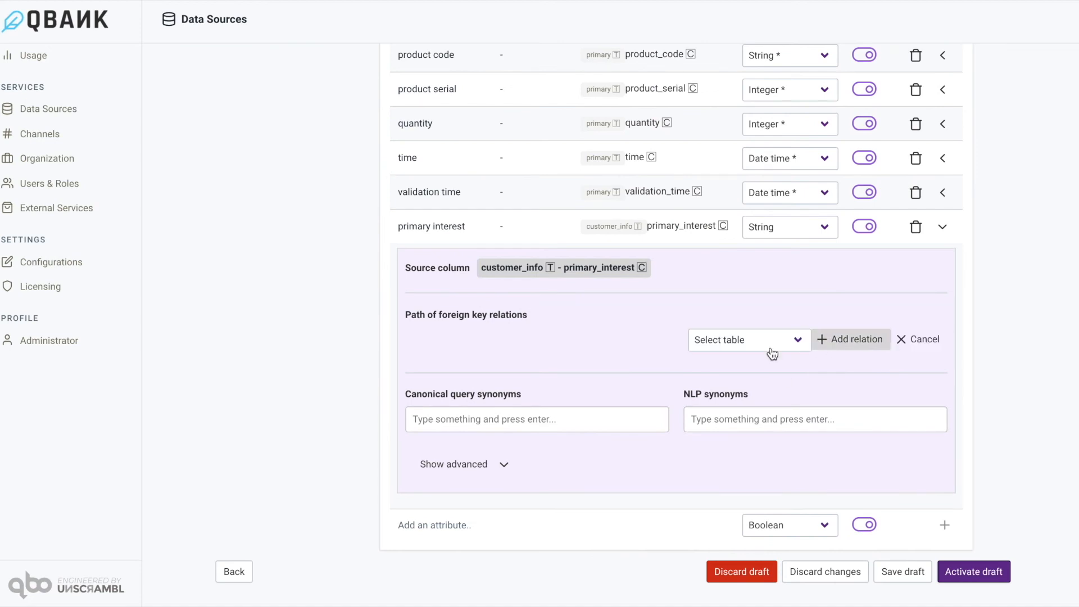
{"action": "left_click", "coordinate": [767, 343]}
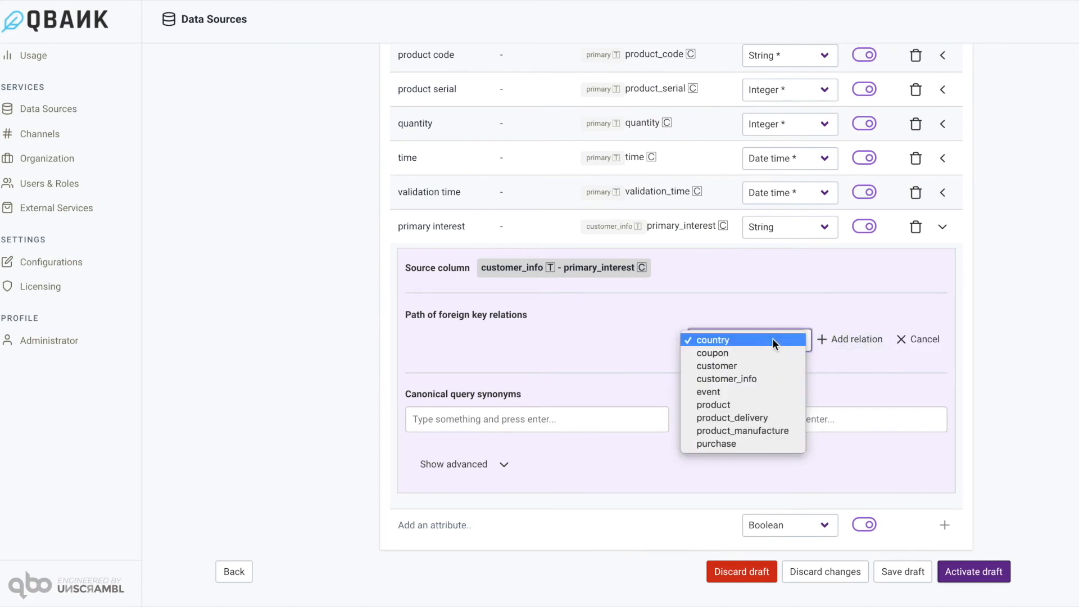
{"action": "left_click", "coordinate": [757, 366]}
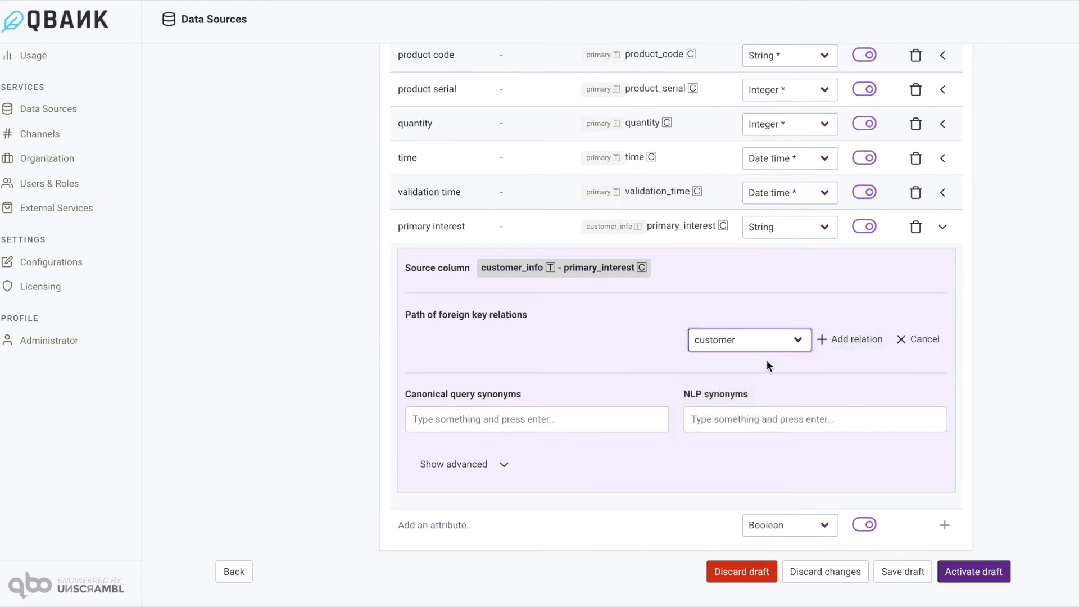
{"action": "left_click", "coordinate": [855, 340]}
Link the transaction table's customer_id column to the customer table's id column in the new relation.
{"action": "left_click", "coordinate": [609, 403]}
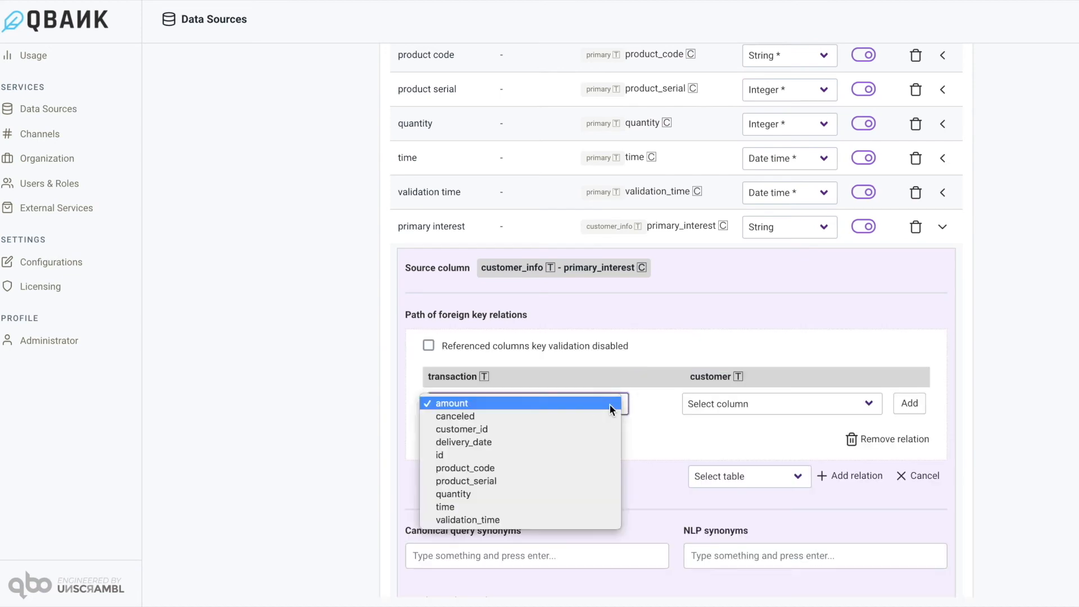
{"action": "left_click", "coordinate": [562, 430]}
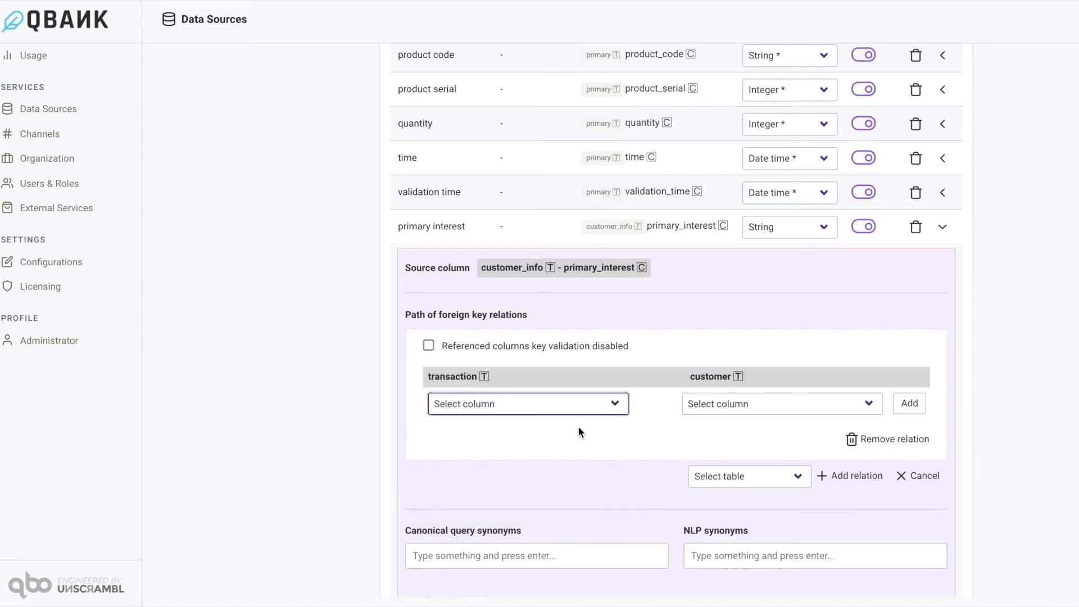
{"action": "left_click", "coordinate": [729, 409]}
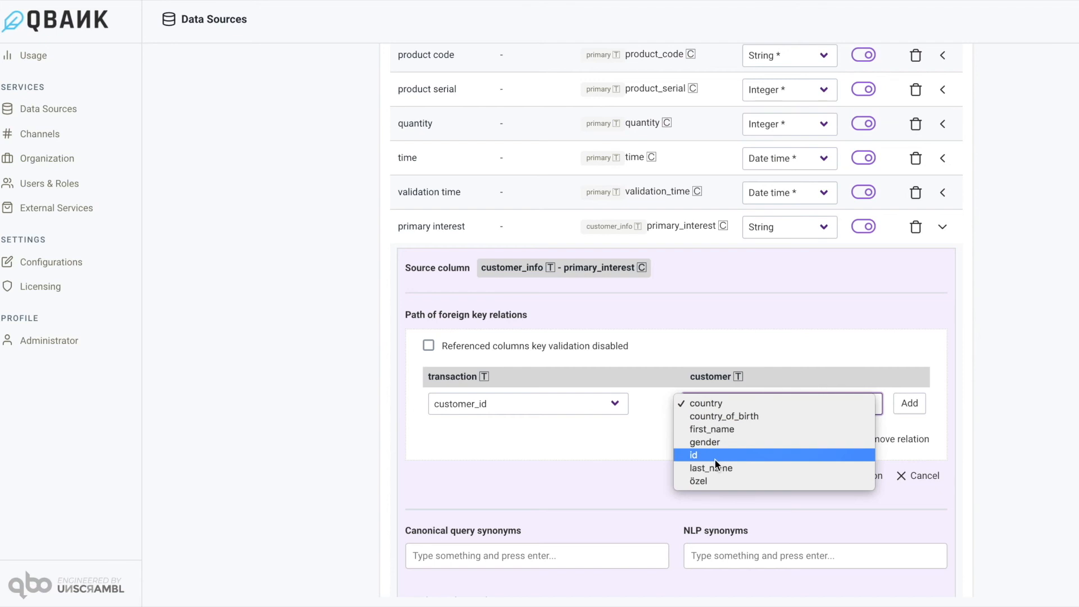
{"action": "left_click", "coordinate": [859, 403]}
{"action": "left_click", "coordinate": [909, 403]}
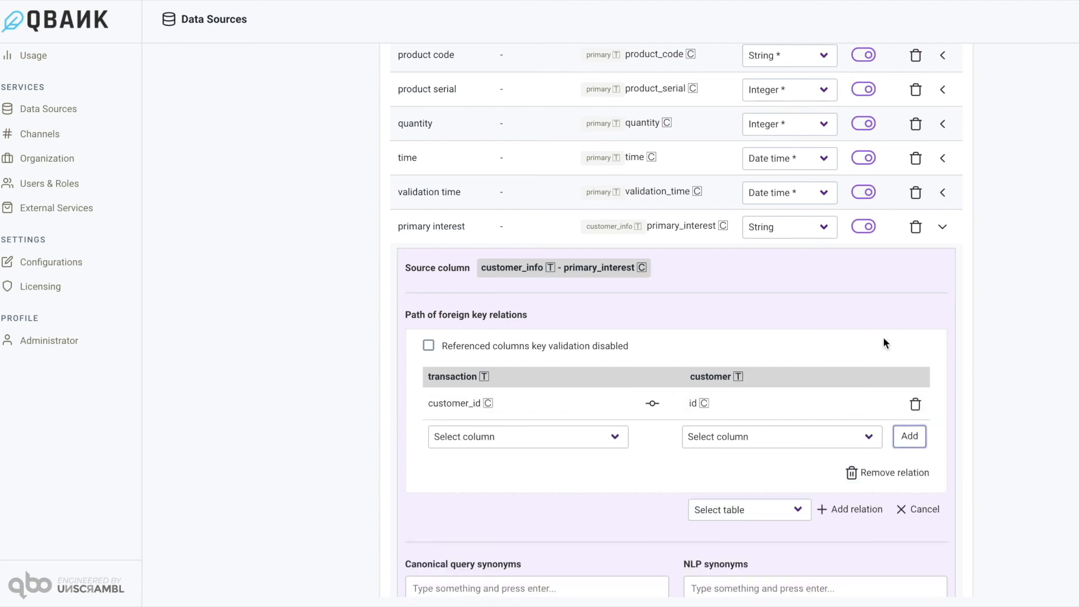
Extend the foreign key path with a second relation from the customer table to the customer_info table.
{"action": "scroll", "coordinate": [882, 336], "scroll_direction": "down", "scroll_amount": 2}
{"action": "left_click", "coordinate": [799, 399]}
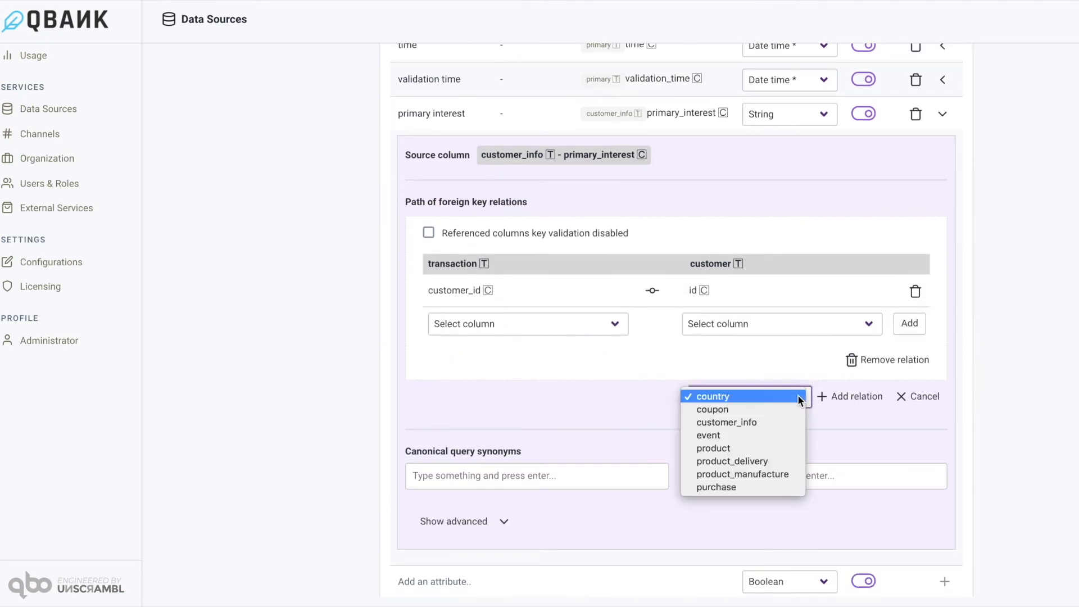
{"action": "left_click", "coordinate": [768, 422]}
{"action": "left_click", "coordinate": [866, 398]}
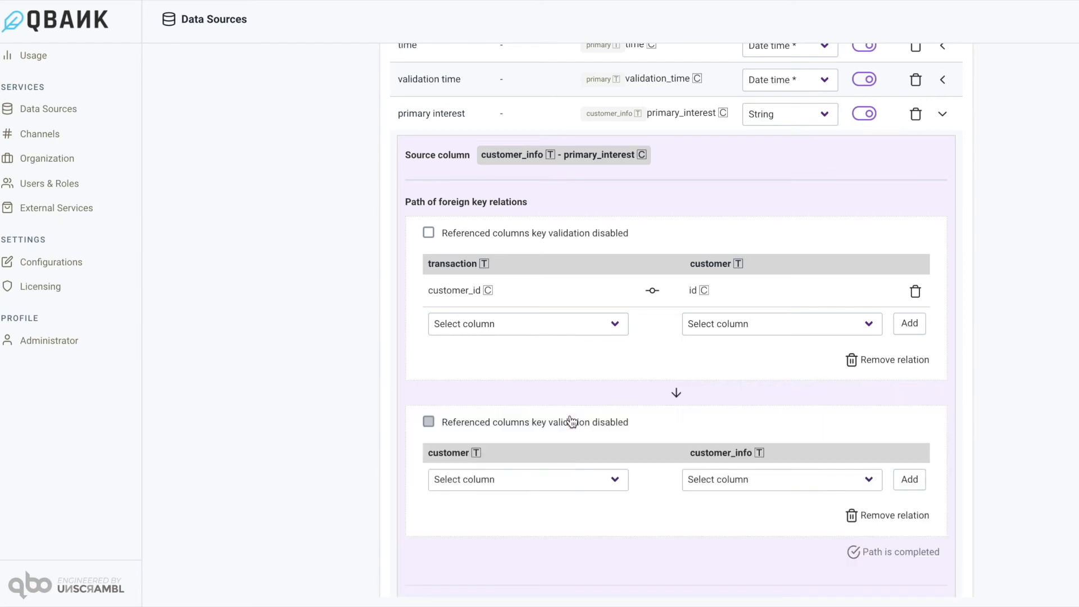
Link the customer table's id column to the customer_info table's id column in the second relation.
{"action": "left_click", "coordinate": [597, 481]}
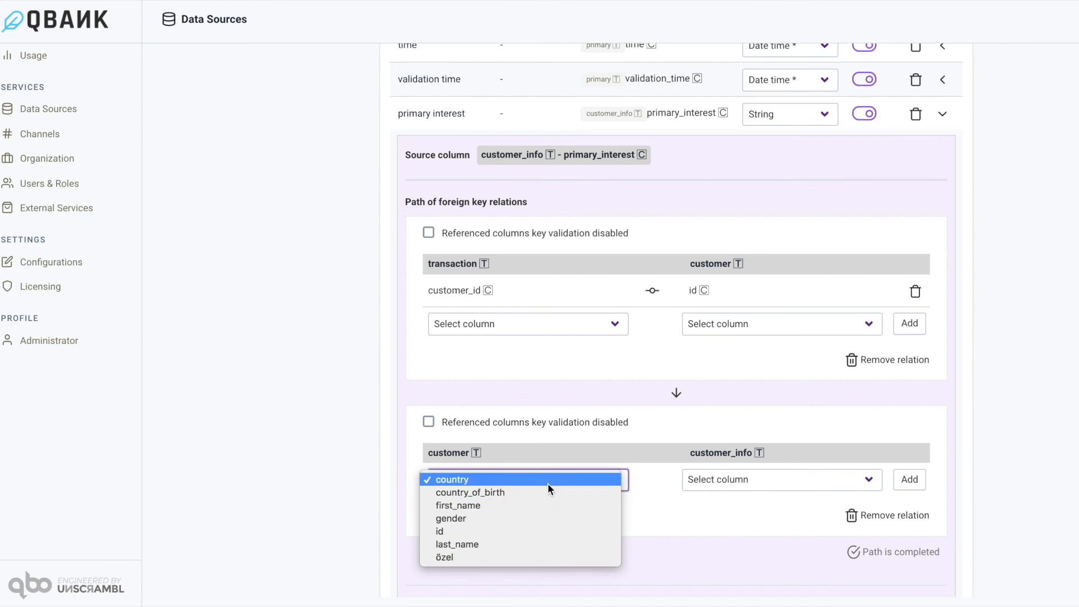
{"action": "left_click", "coordinate": [521, 529]}
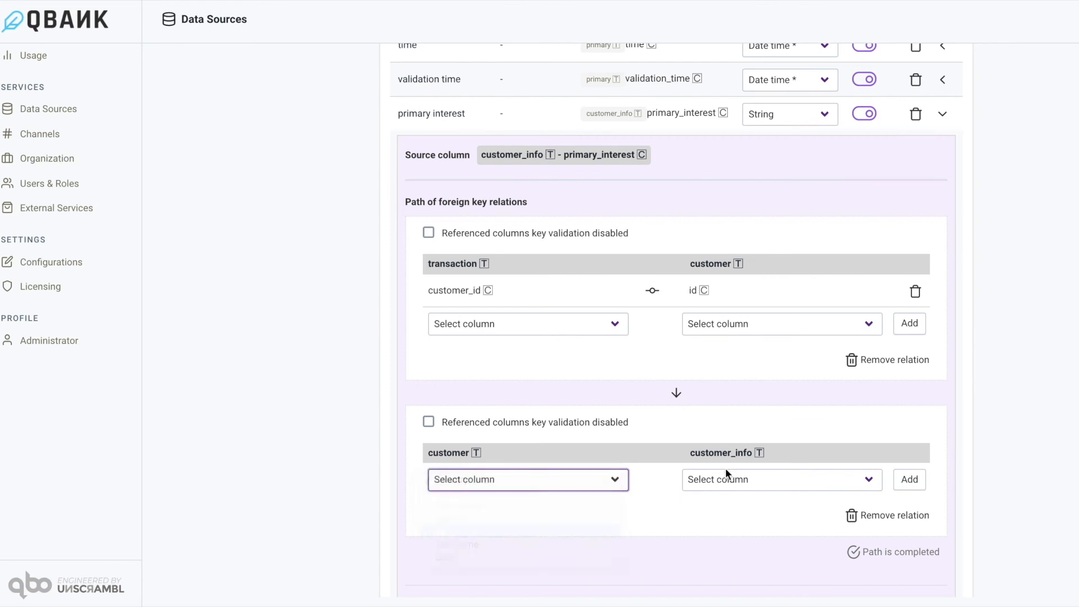
{"action": "left_click", "coordinate": [761, 482]}
{"action": "left_click", "coordinate": [920, 475]}
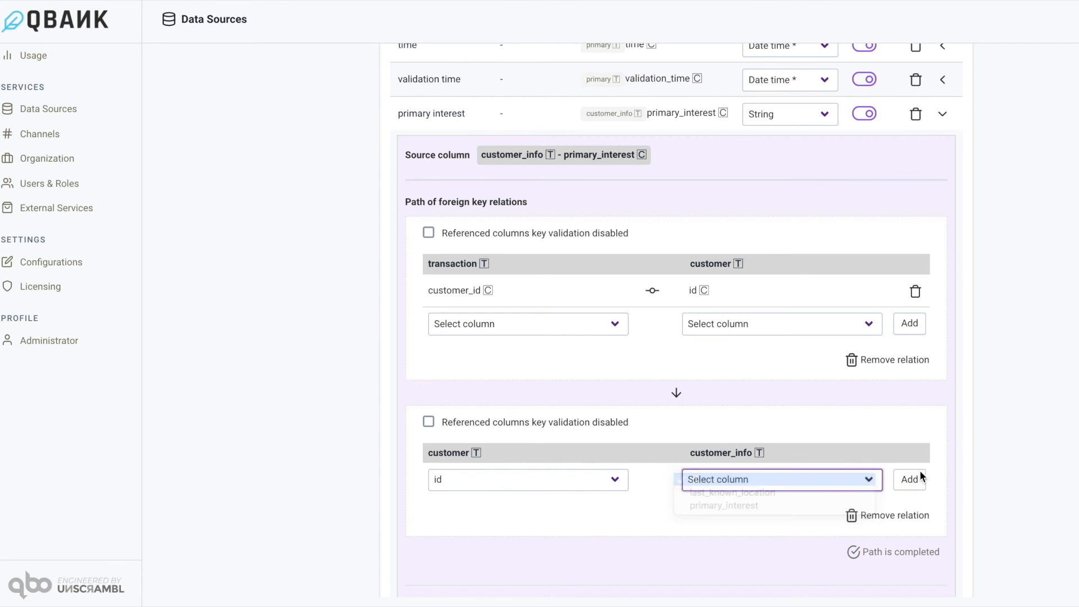
{"action": "left_click", "coordinate": [909, 479]}
Save the data source draft and activate it.
{"action": "scroll", "coordinate": [973, 444], "scroll_direction": "down", "scroll_amount": 2}
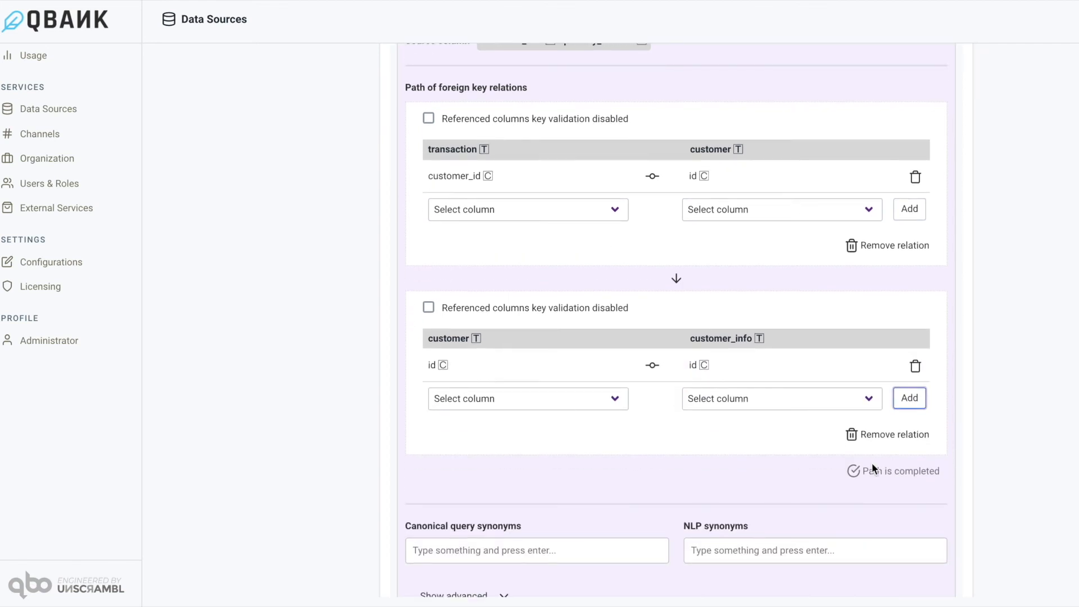
{"action": "scroll", "coordinate": [912, 457], "scroll_direction": "down", "scroll_amount": 3}
{"action": "left_click", "coordinate": [909, 571]}
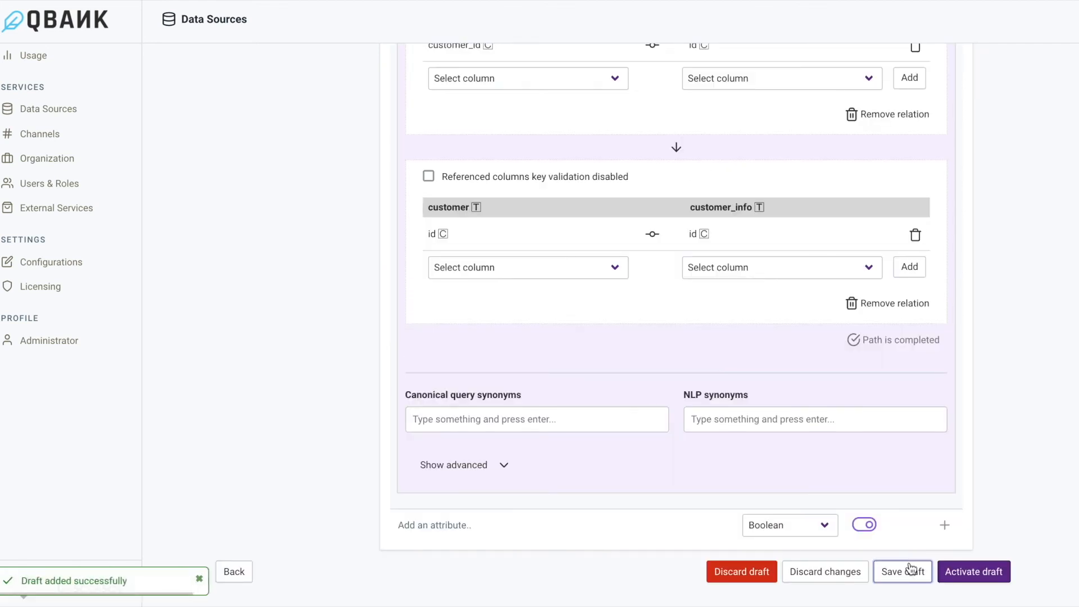
{"action": "left_click", "coordinate": [988, 580]}
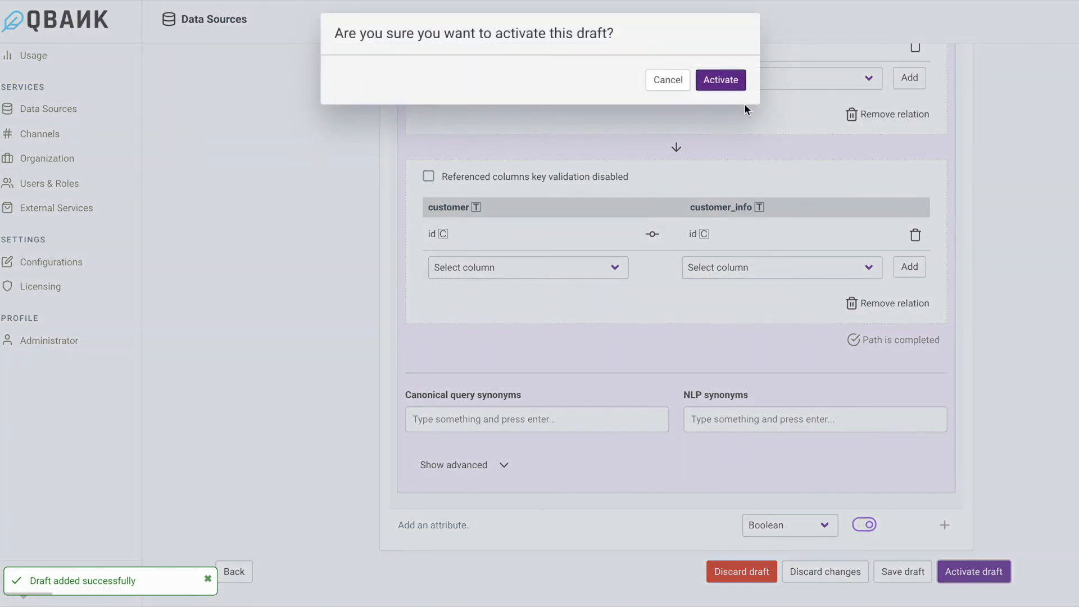
{"action": "left_click", "coordinate": [722, 80]}
Switch to the QBANK Inc. qbo insights login page and log in with the business user's username and account password.
{"action": "left_click", "coordinate": [983, 77]}
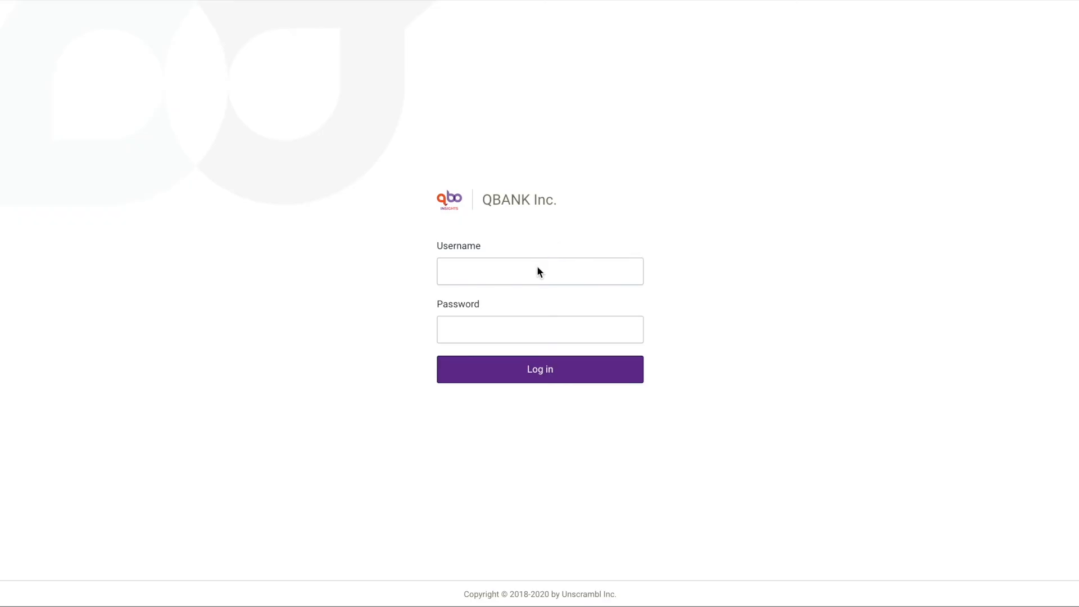
{"action": "type", "text": "sidney"}
{"action": "key", "text": "Tab"}
{"action": "type", "text": "••••••"}
{"action": "left_click", "coordinate": [539, 370]}
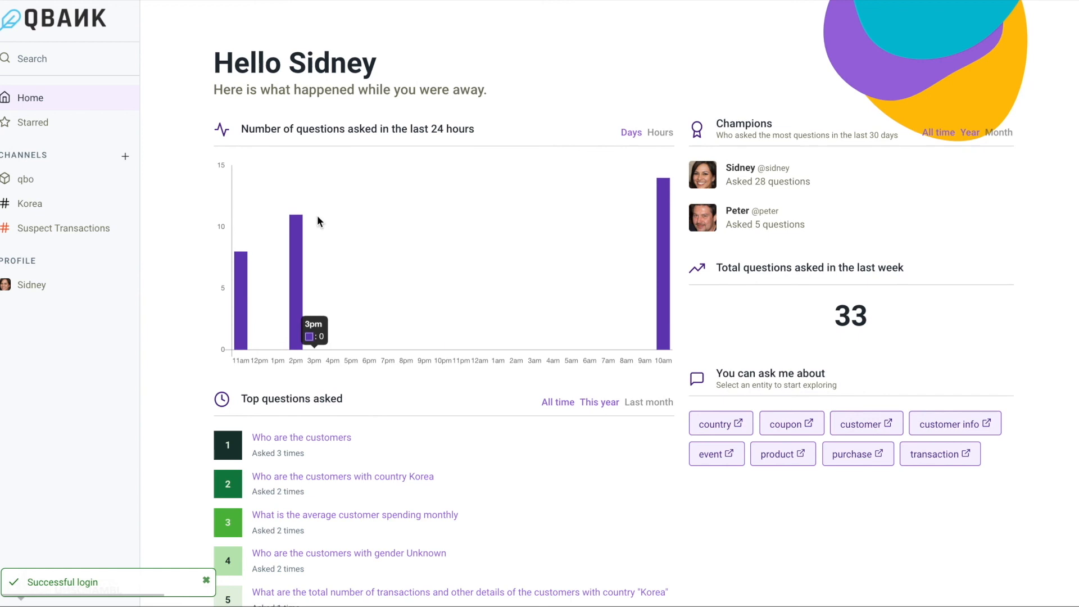
Open the customer thread in the qbo channel and ask it "customers".
{"action": "left_click", "coordinate": [25, 180]}
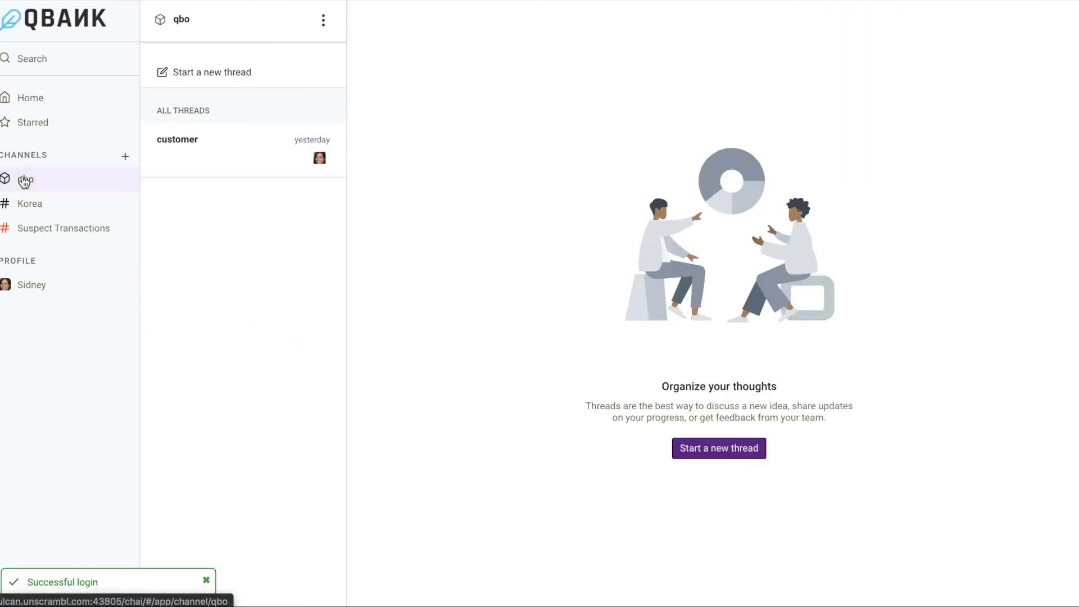
{"action": "left_click", "coordinate": [249, 158]}
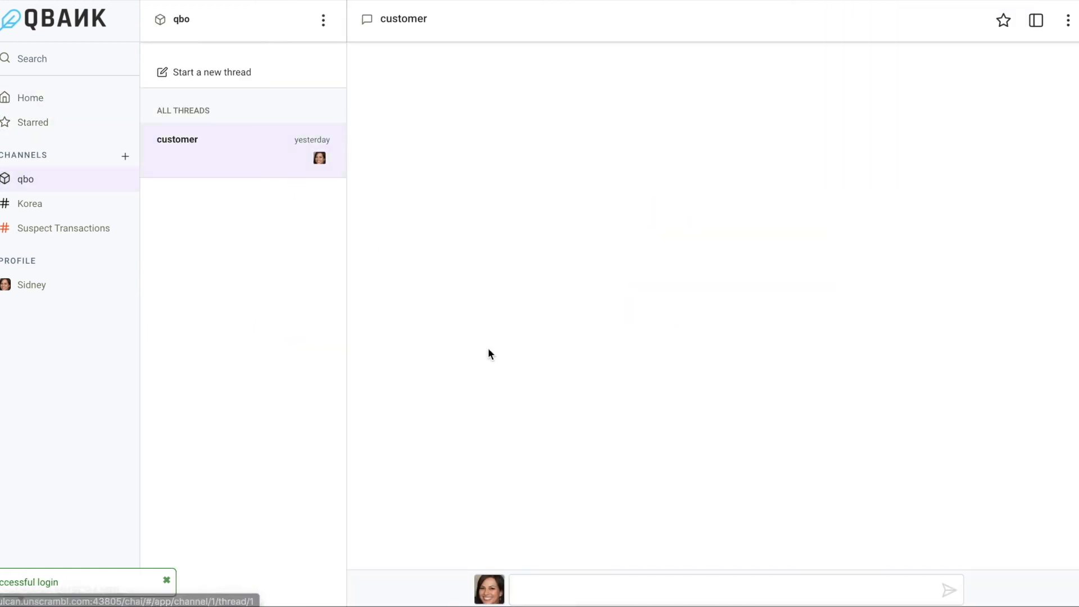
{"action": "type", "text": "customers"}
{"action": "key", "text": "Return"}
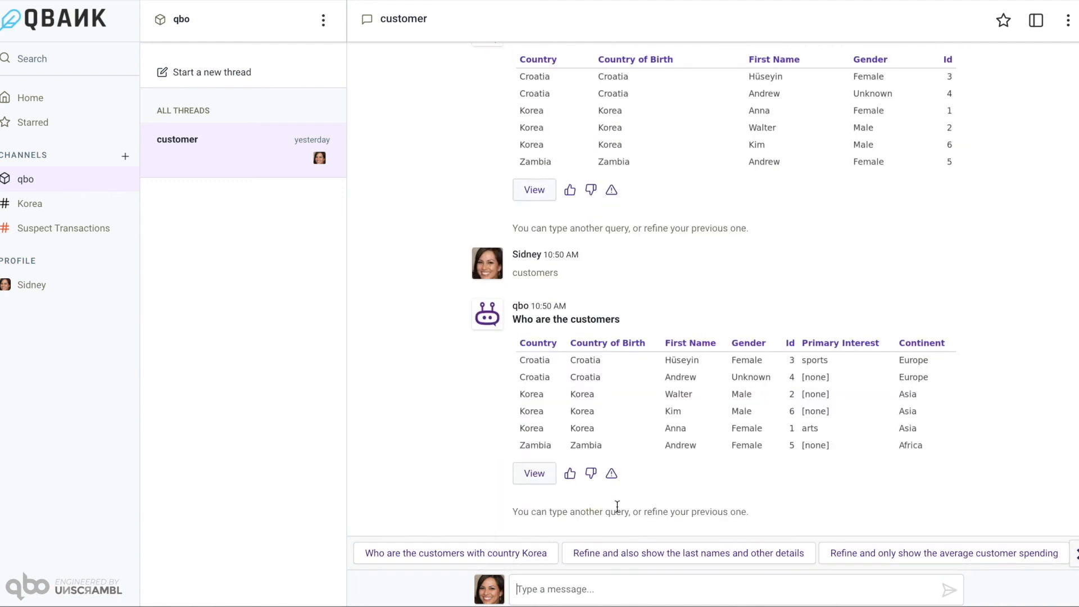
Ask "customers in Asia" and choose the interpretation "Who are the customers with continent Asia".
{"action": "scroll", "coordinate": [832, 315], "scroll_direction": "up", "scroll_amount": 1}
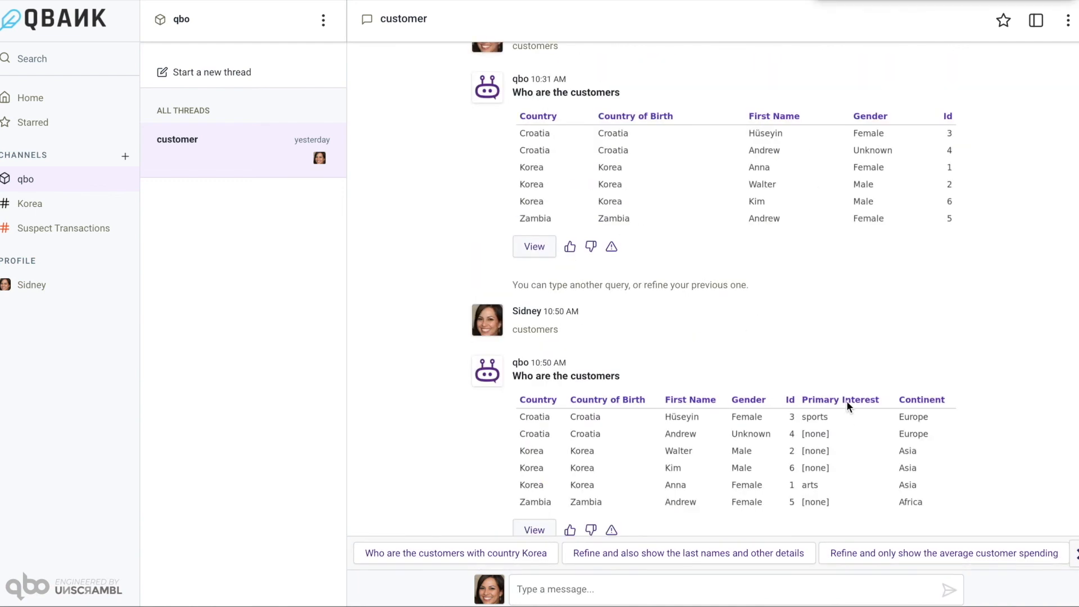
{"action": "type", "text": "customers in Asaia"}
{"action": "key", "text": "Return"}
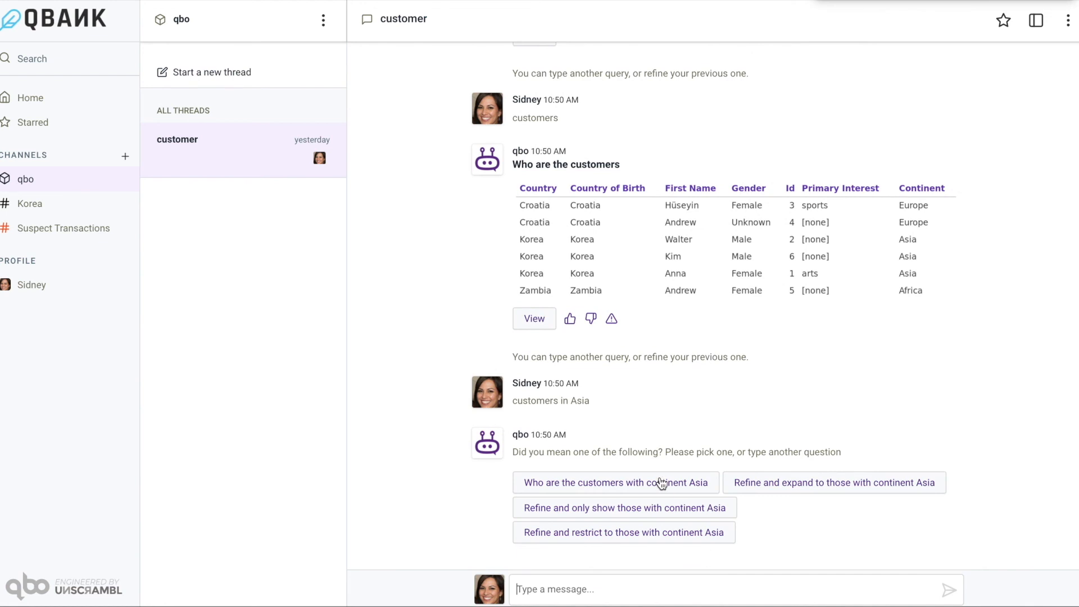
{"action": "left_click", "coordinate": [624, 485]}
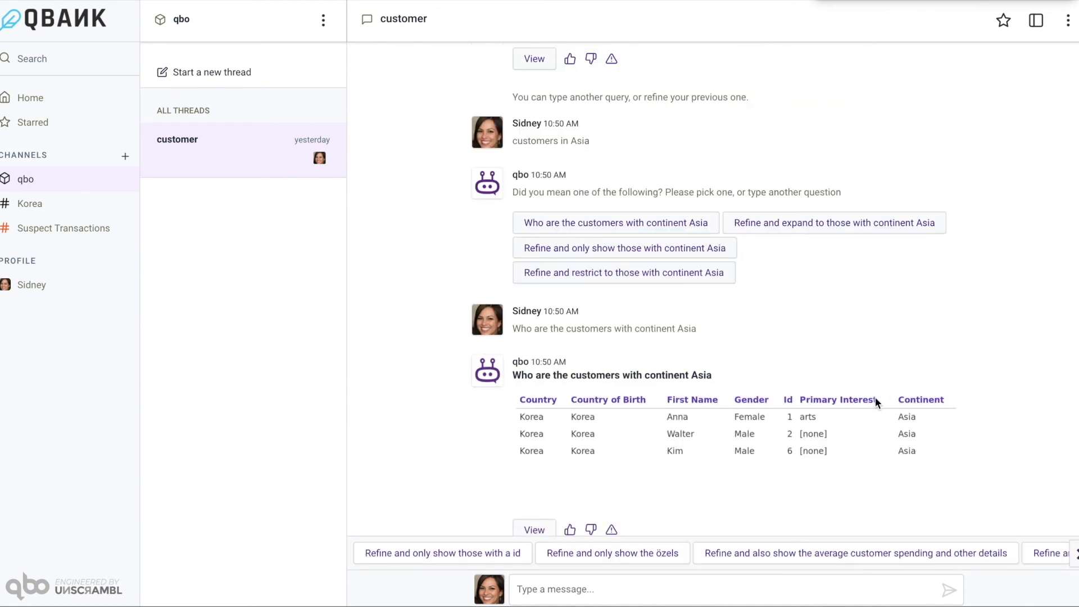
Ask "number of transactions by primary interest" in the customer thread and review the resulting chart.
{"action": "left_click", "coordinate": [693, 588]}
{"action": "type", "text": "number of transactions by primary interest"}
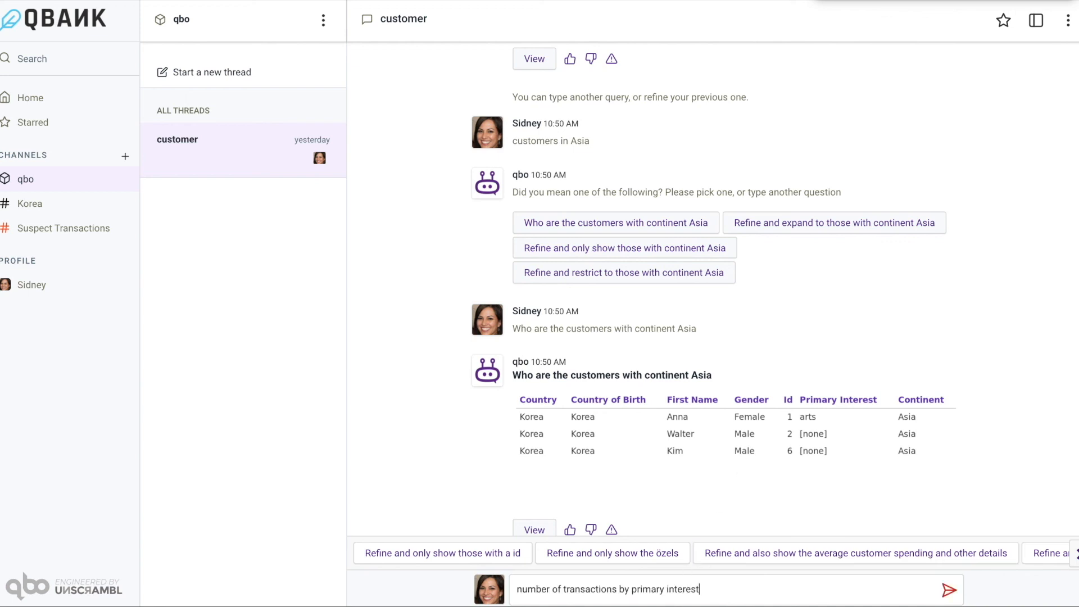
{"action": "key", "text": "Return"}
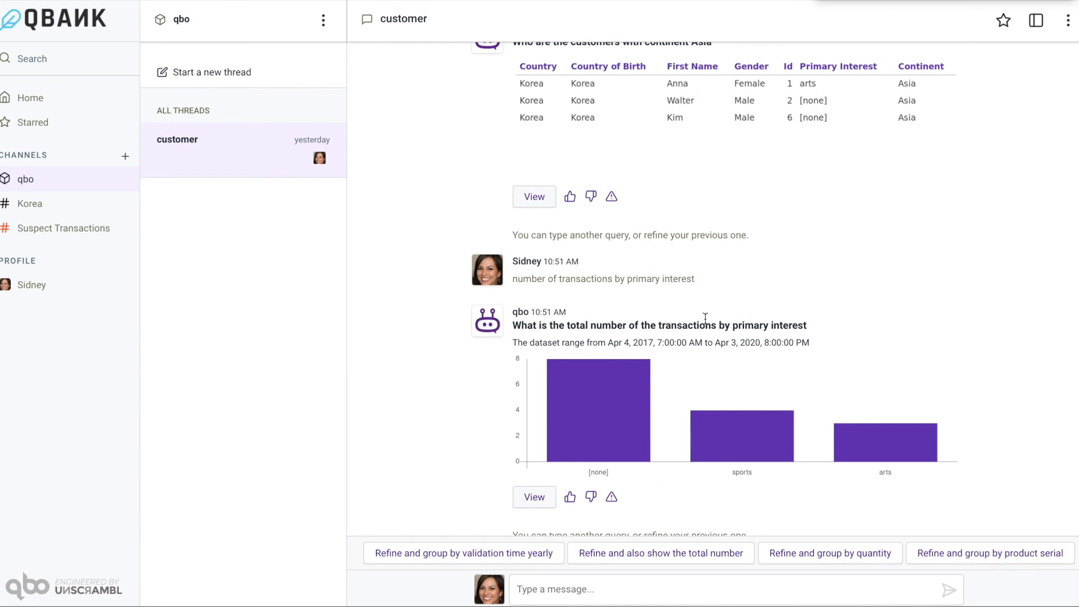
{"action": "left_click_drag", "start_coordinate": [627, 279], "coordinate": [699, 285]}
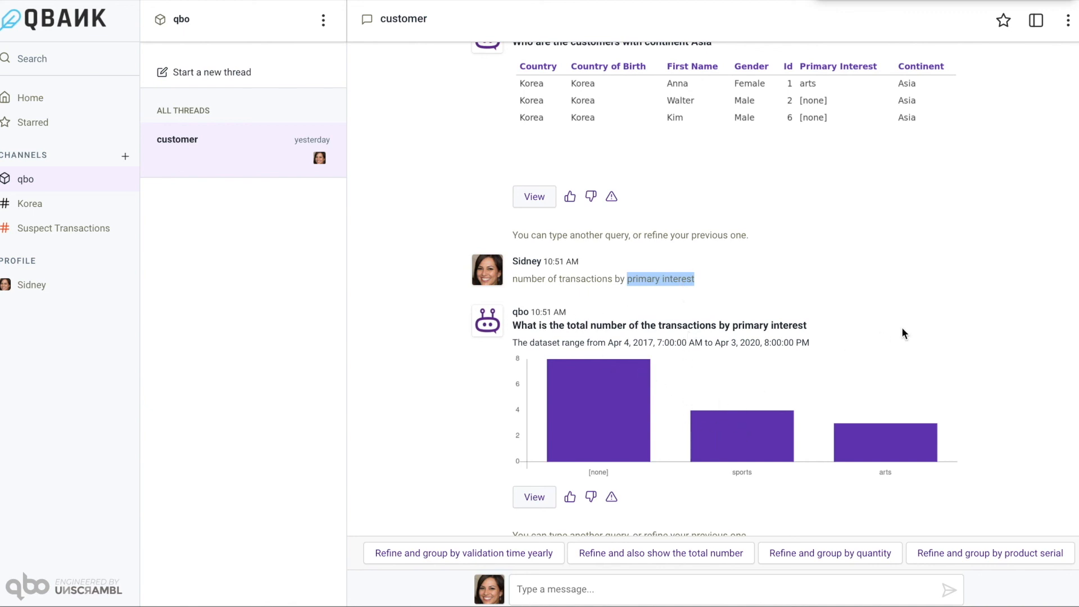
{"action": "scroll", "coordinate": [902, 333], "scroll_direction": "down", "scroll_amount": 1}
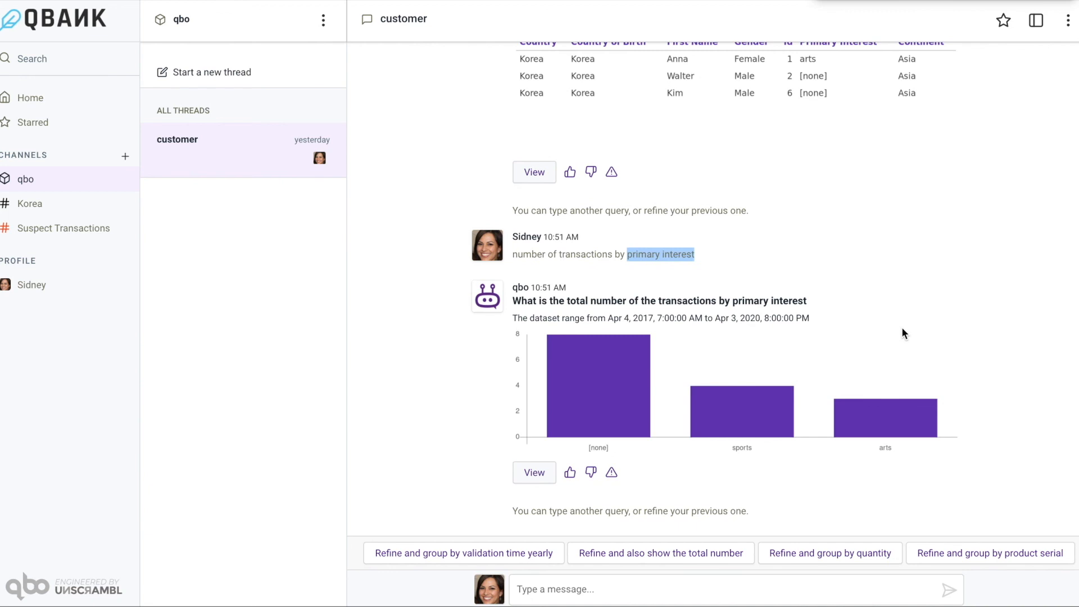